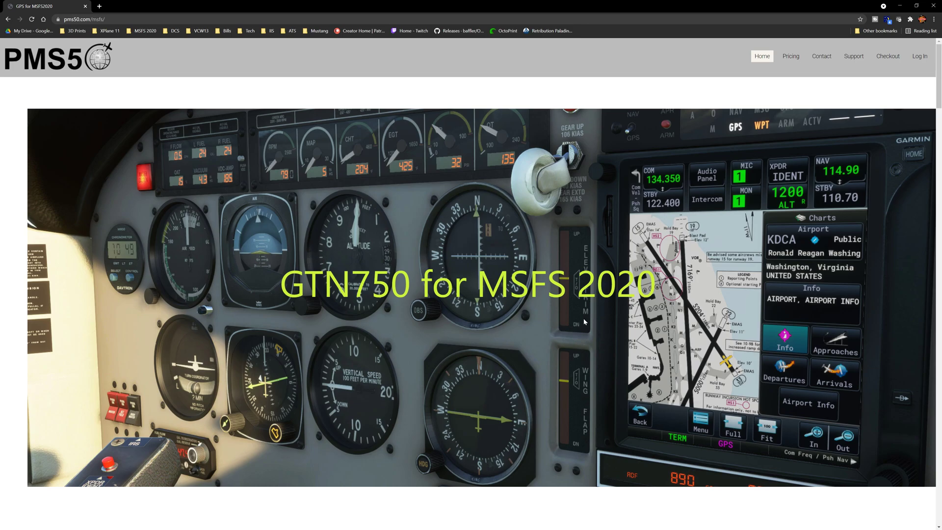
- Log in to the PMS50 site with the saved account credentials and download the GTN750 Basic package
left_click(921, 56)
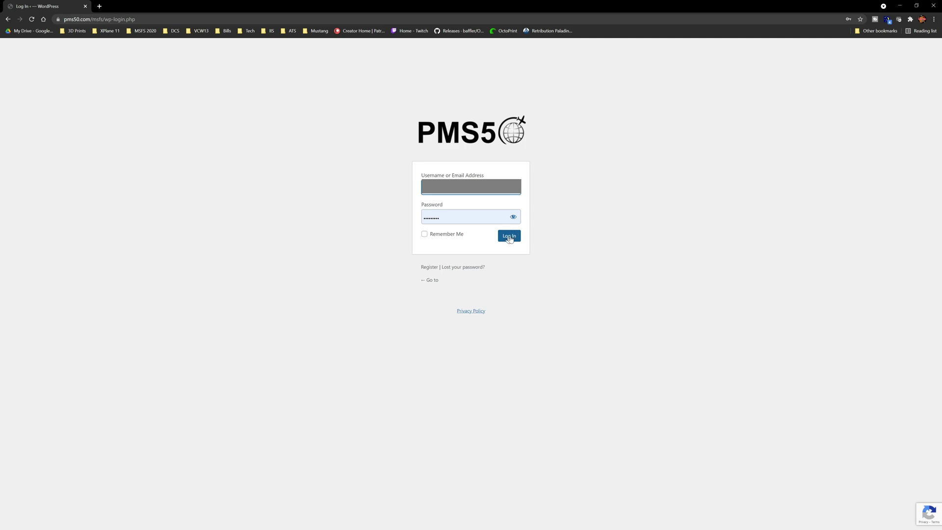
left_click(509, 238)
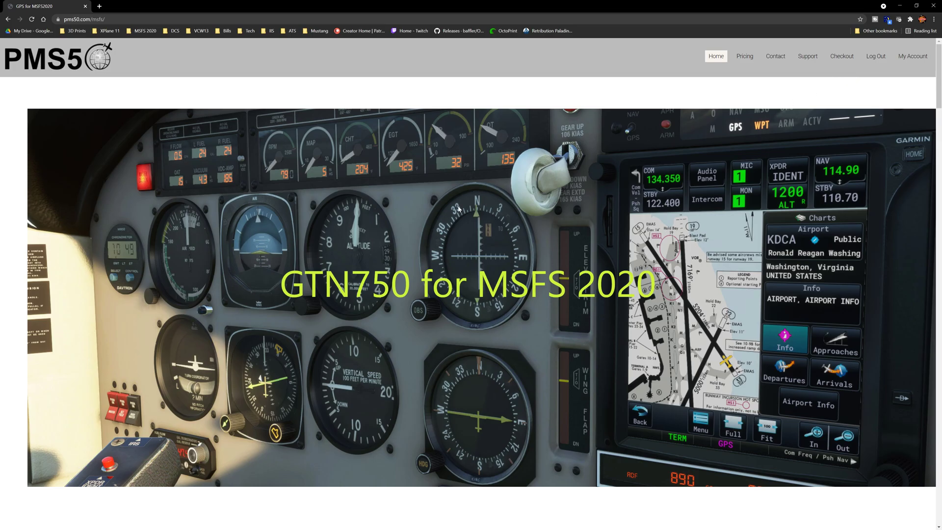
scroll(458, 208, "down", 10)
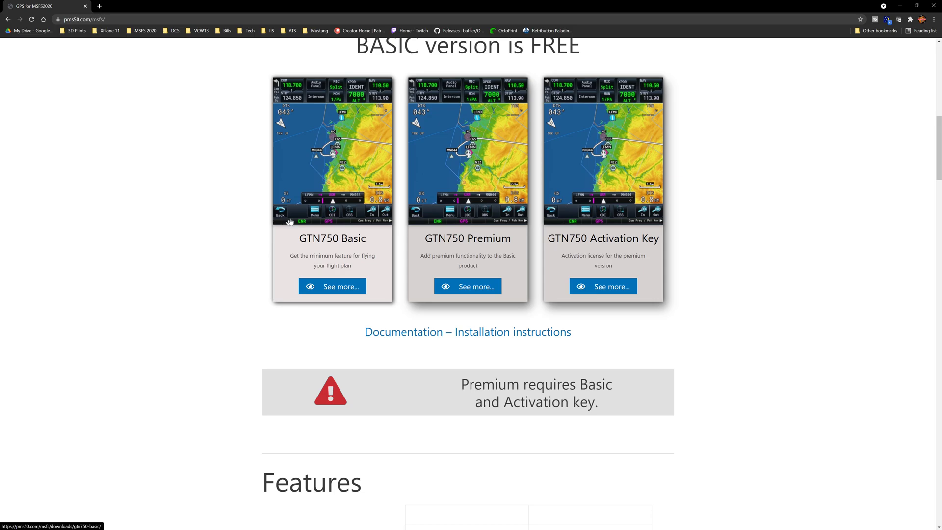
scroll(484, 309, "up", 2)
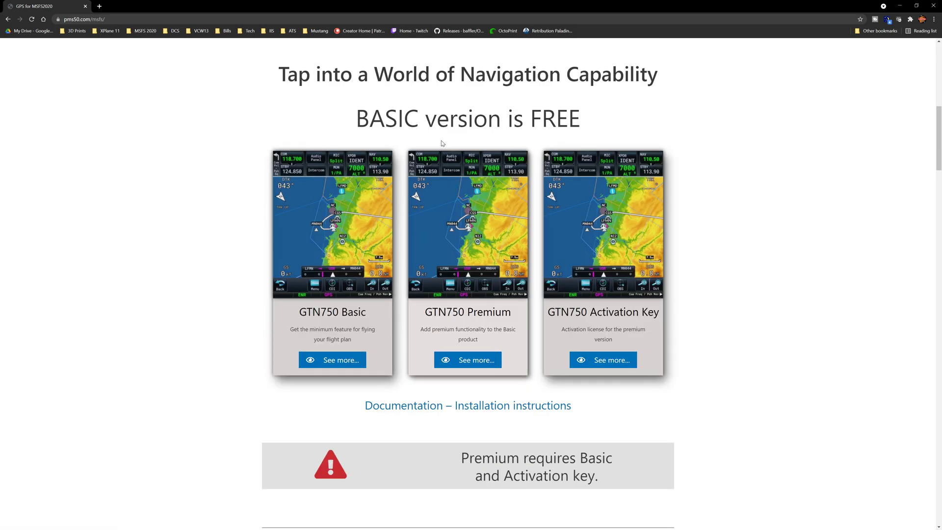
left_click(344, 361)
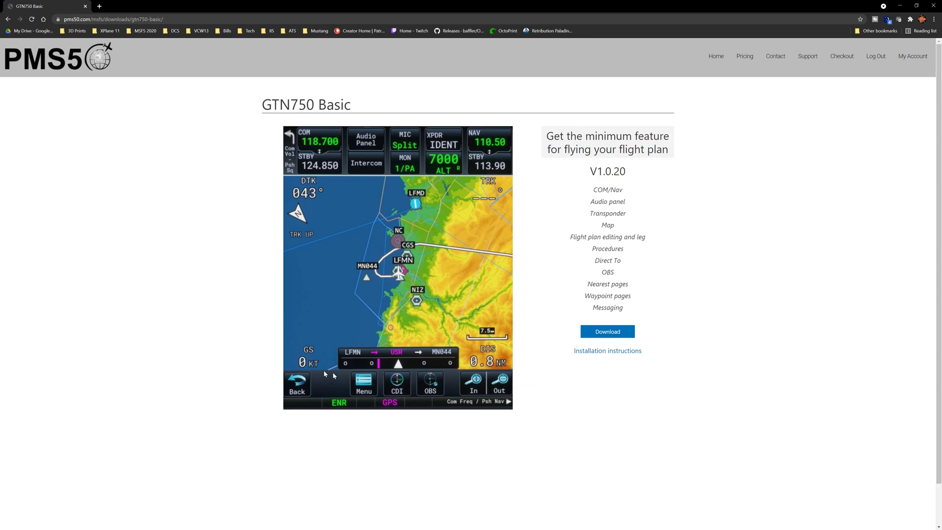
left_click(624, 332)
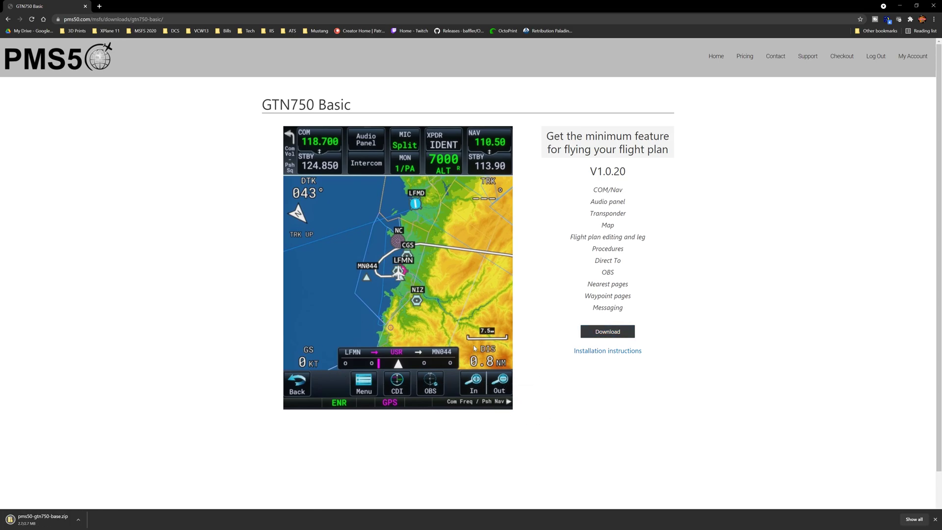
- Go back to the product overview and download the GTN750 Premium package
left_click(8, 19)
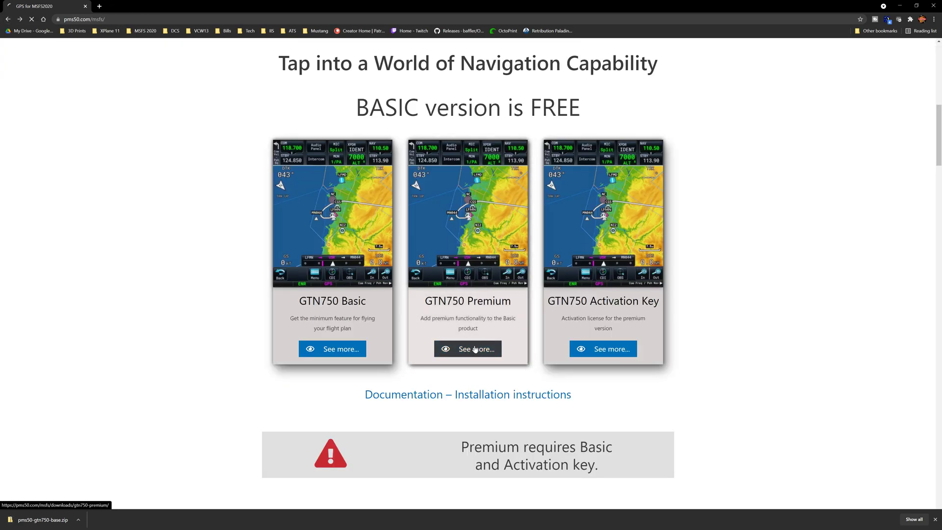
left_click(474, 349)
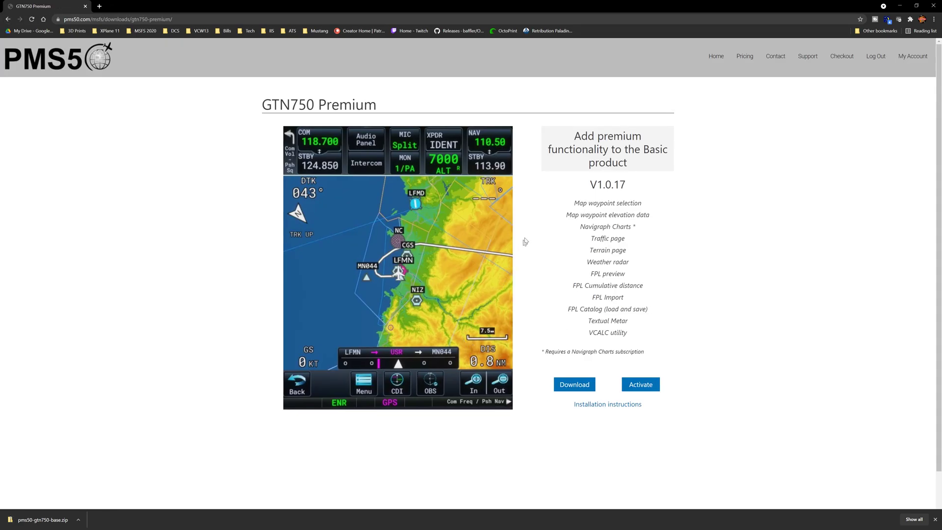
left_click(574, 384)
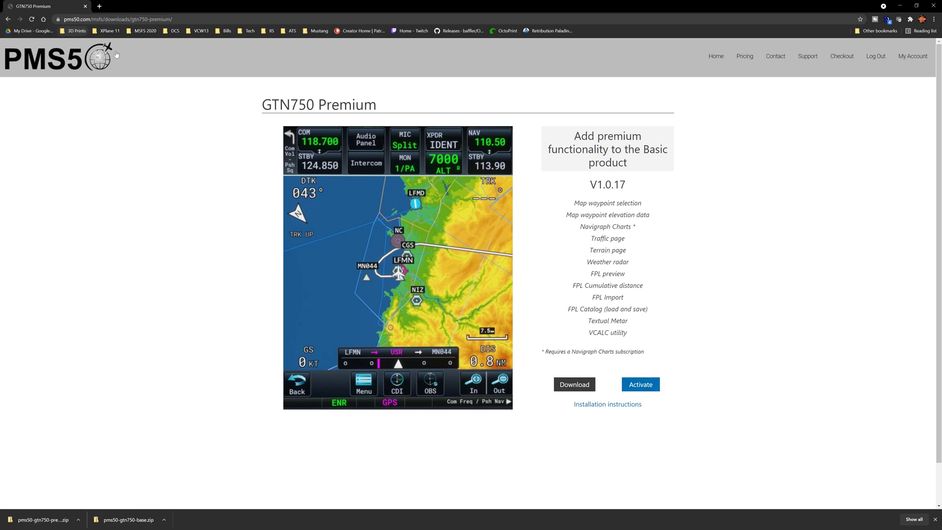
- Open the GTN750 Activation Key page and review the license options and prices
left_click(8, 19)
left_click(617, 348)
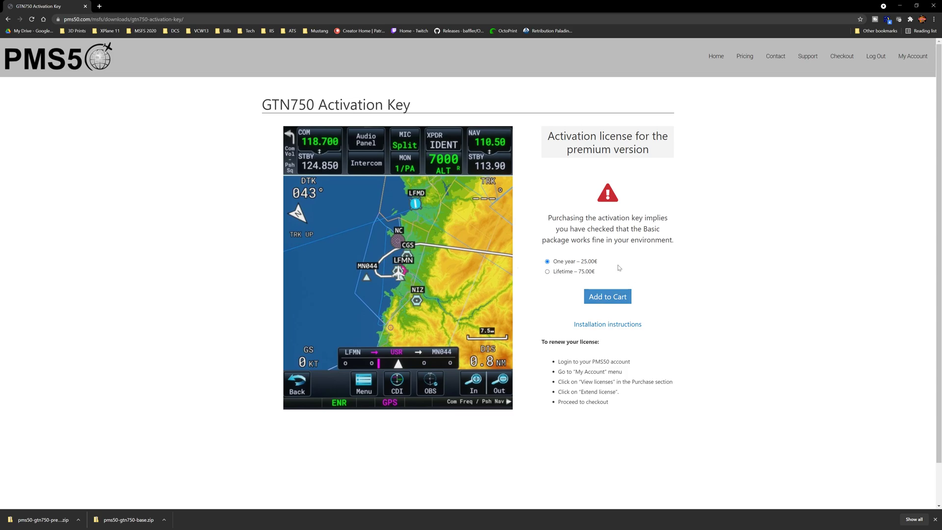
- Capture the GTN750 Premium page's feature list as a region screenshot and open it in the Greenshot image editor
left_click(8, 20)
left_click(485, 349)
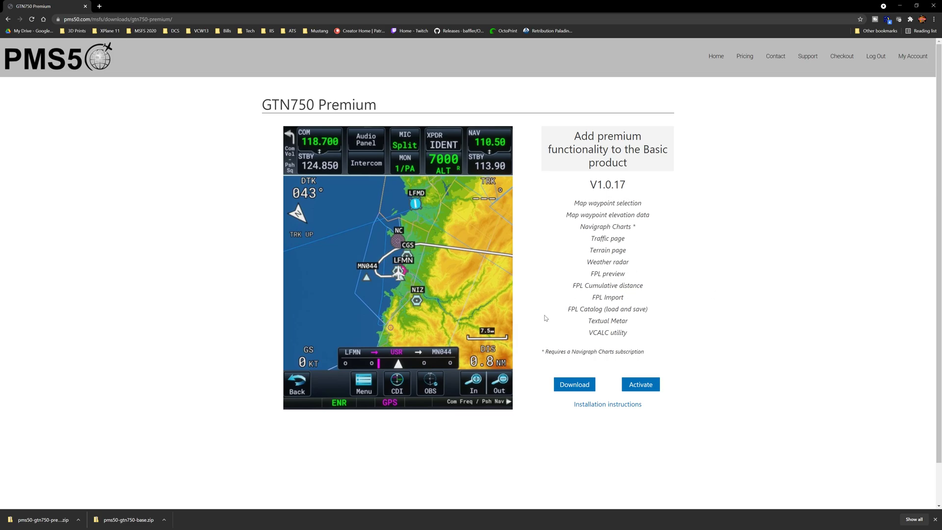
key("Print")
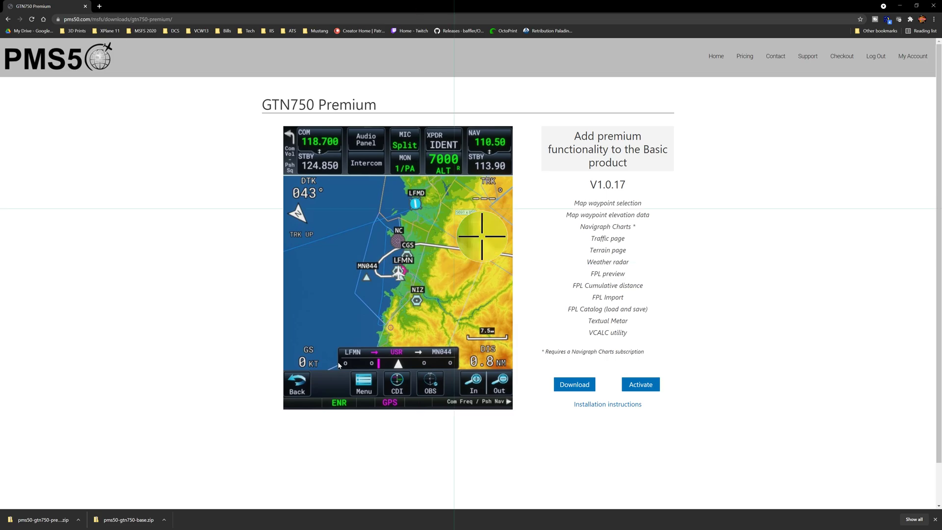
left_click_drag(514, 164, 718, 432)
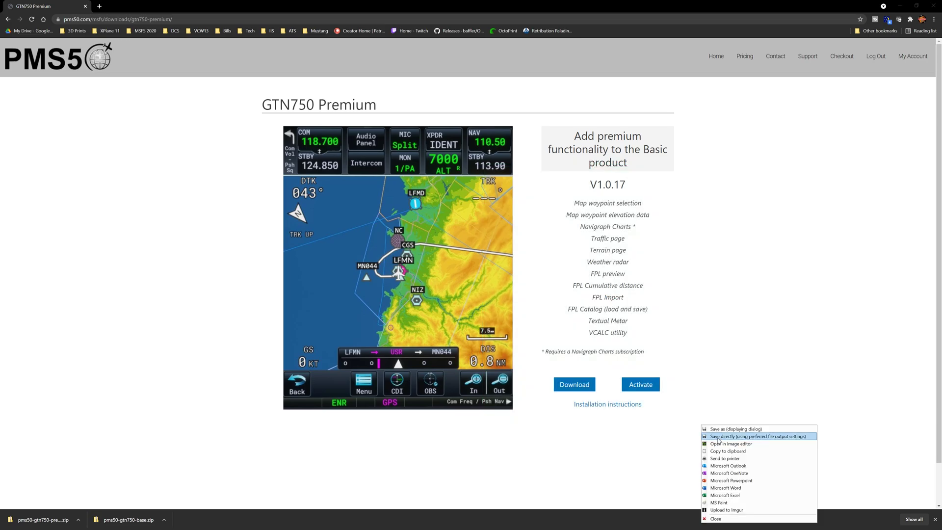
left_click(709, 441)
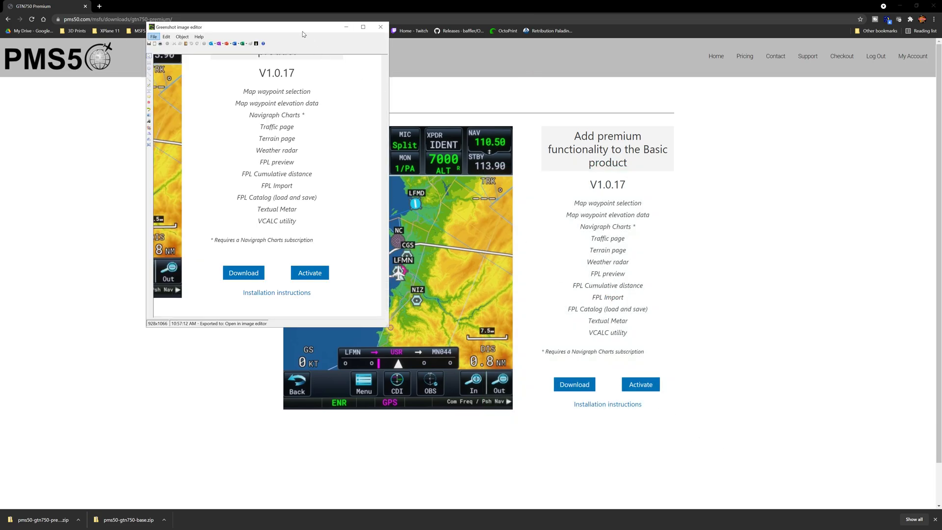
key("Escape")
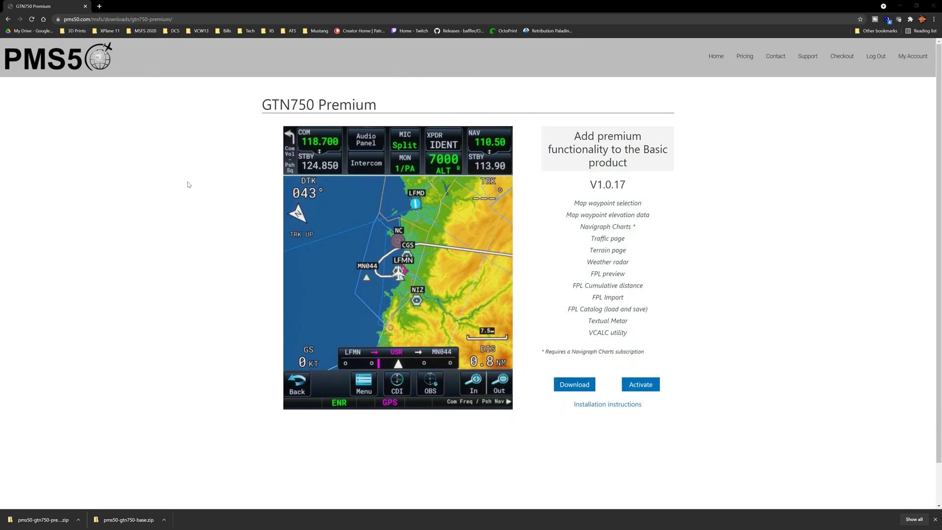
- Compare the captured Premium features with the GTN750 Basic page, then close the capture without saving it
left_click(8, 19)
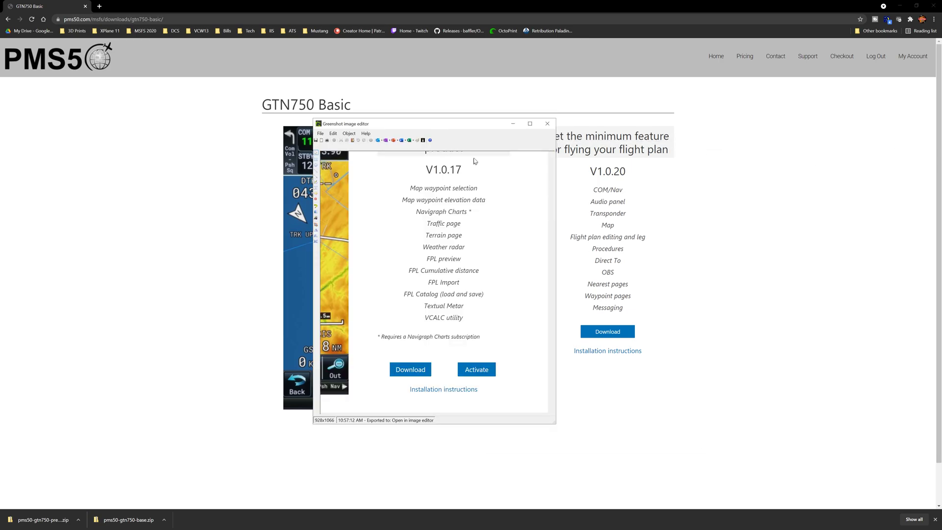
left_click_drag(469, 123, 474, 130)
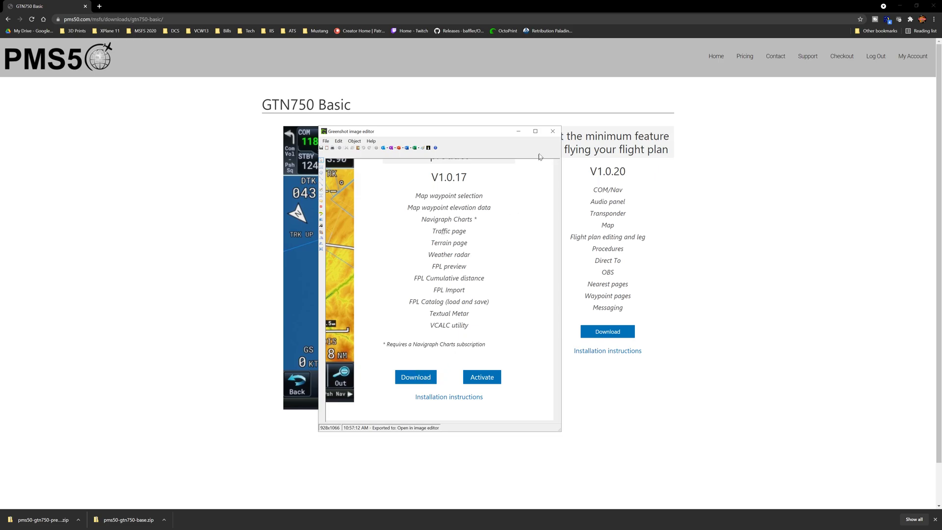
left_click(552, 131)
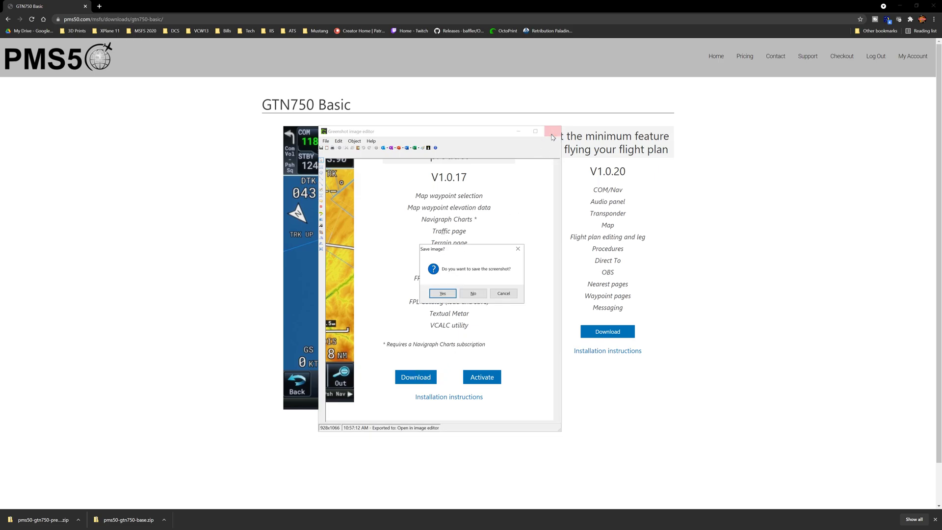
left_click(474, 294)
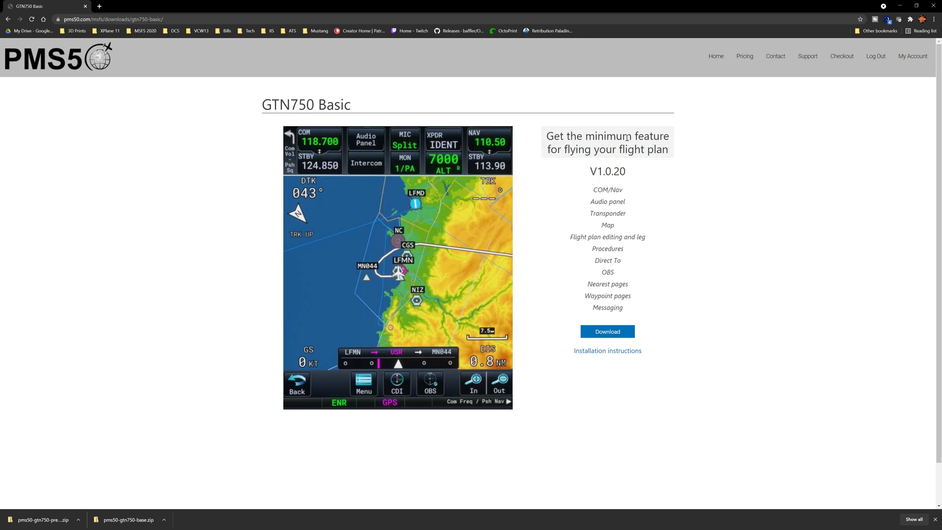
- Return to the GTN750 Activation Key page and add the one-year license to the cart
left_click(8, 19)
left_click(597, 349)
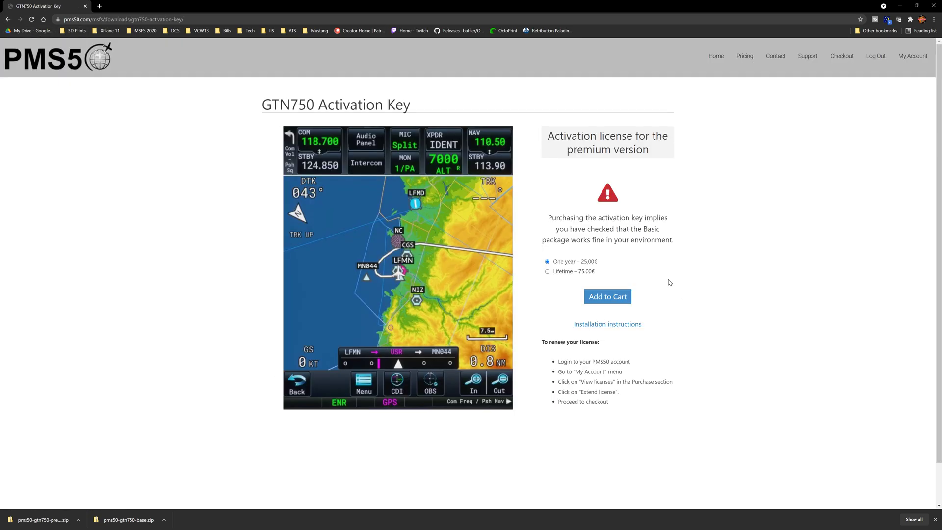
left_click(617, 298)
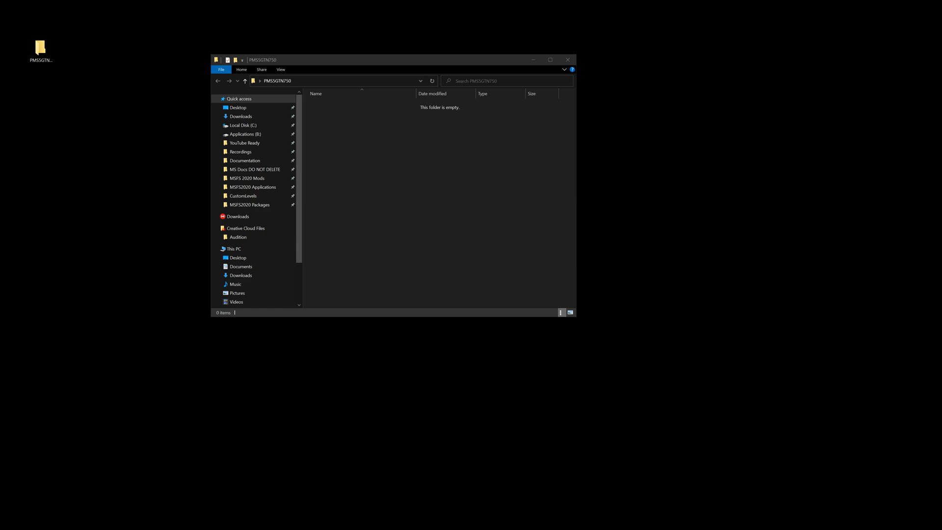
- Move the base and premium zip files into the empty desktop folder and place its window beside the MSFS 2020 Mods window
left_click_drag(449, 130, 429, 143)
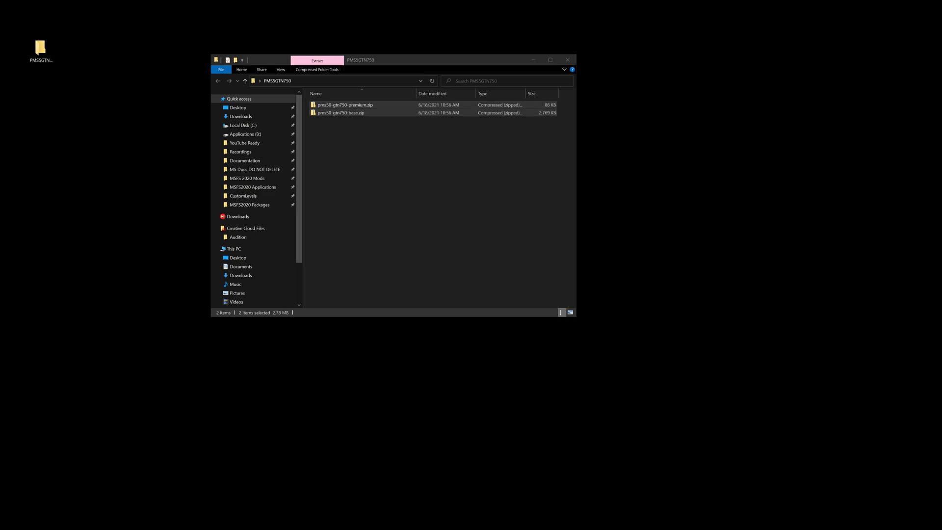
left_click_drag(941, 88, 775, 73)
left_click_drag(446, 60, 259, 101)
left_click_drag(711, 75, 511, 105)
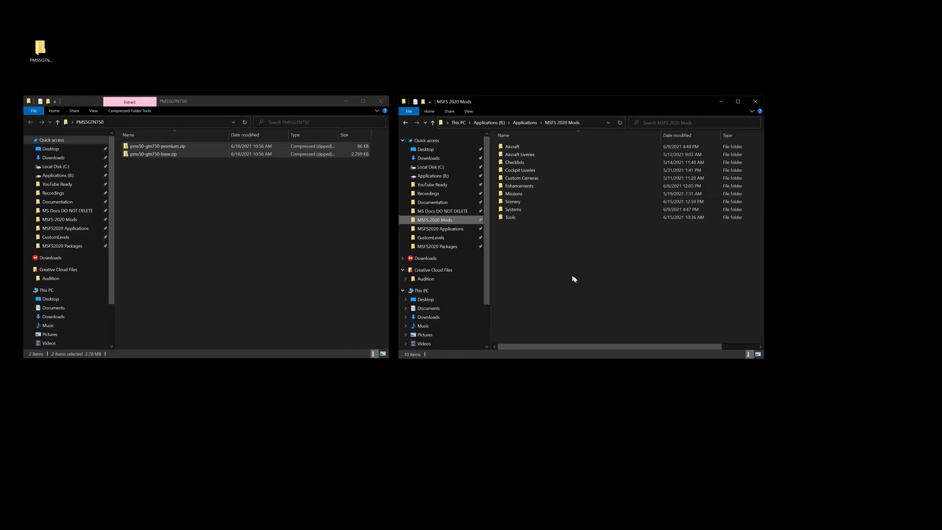
- Open the Systems mod folder and select the existing pms50-gtn750-base and pms50-gtn750-premium folders
double_click(520, 211)
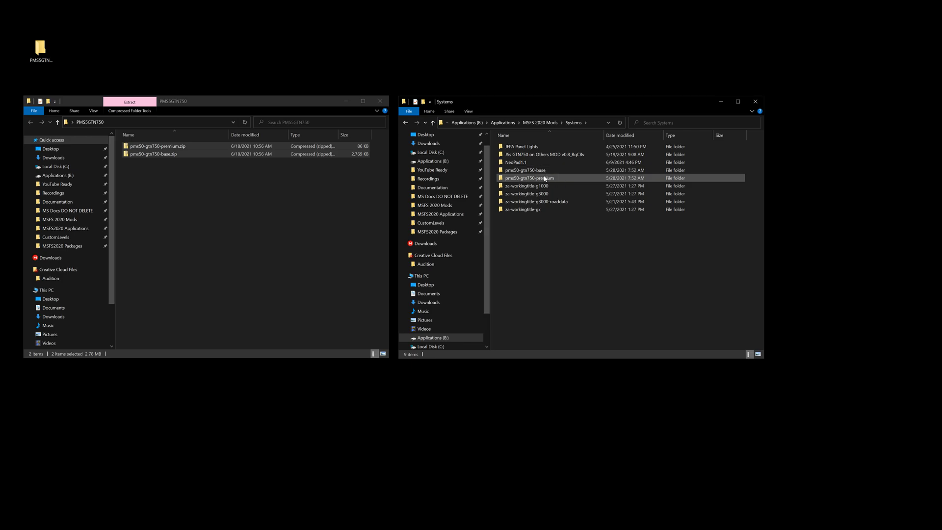
left_click(497, 170)
left_click(533, 177, "shift")
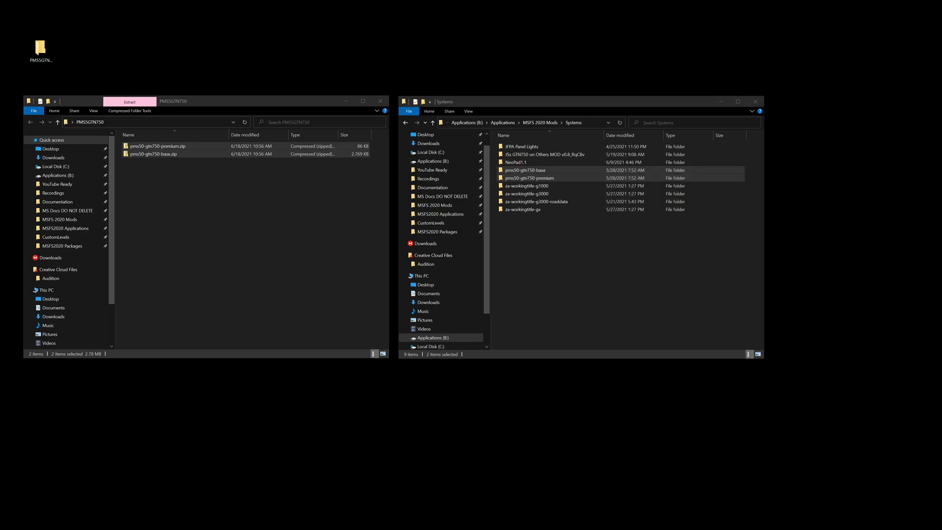
- In MSFS Addons Linker, expand Systems, disable the pms50-gtn750-base and pms50-gtn750-premium addons, and minimize the program
left_click_drag(941, 211, 613, 209)
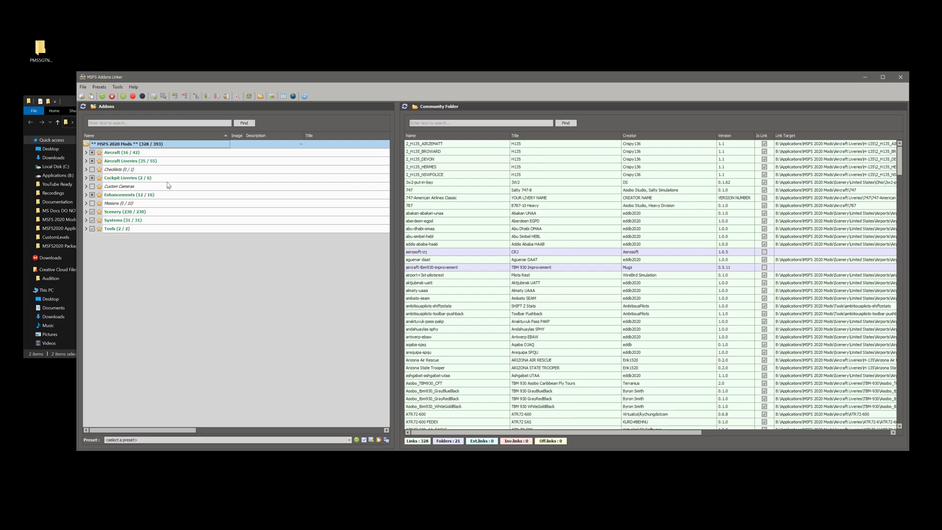
left_click(86, 221)
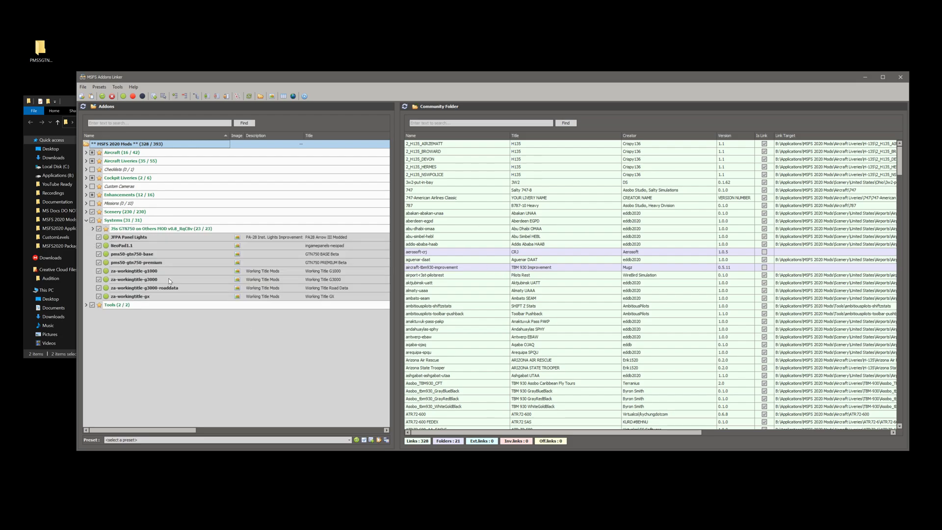
left_click(98, 254)
left_click(99, 262)
left_click(865, 77)
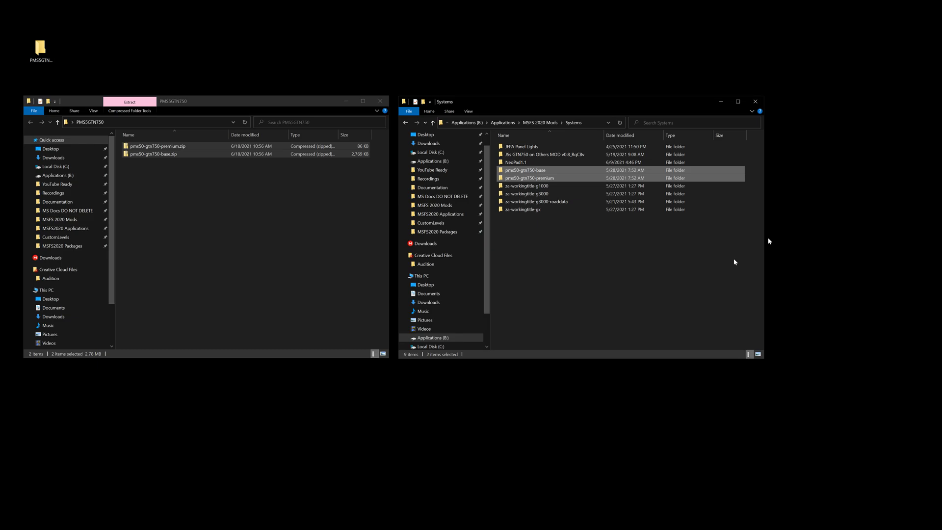
- Delete the old pms50-gtn750-base and pms50-gtn750-premium folders from the Systems mod folder
left_click(506, 172)
left_click(517, 178, "shift")
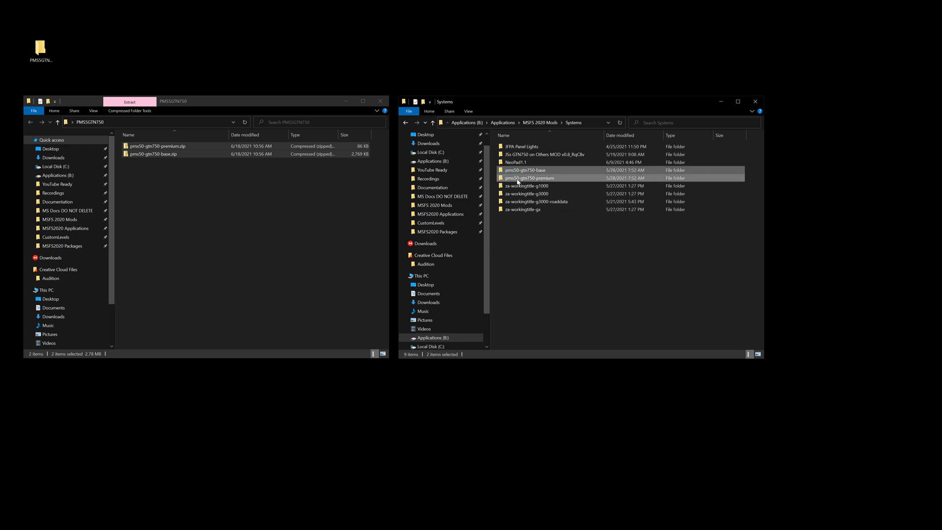
key("Delete")
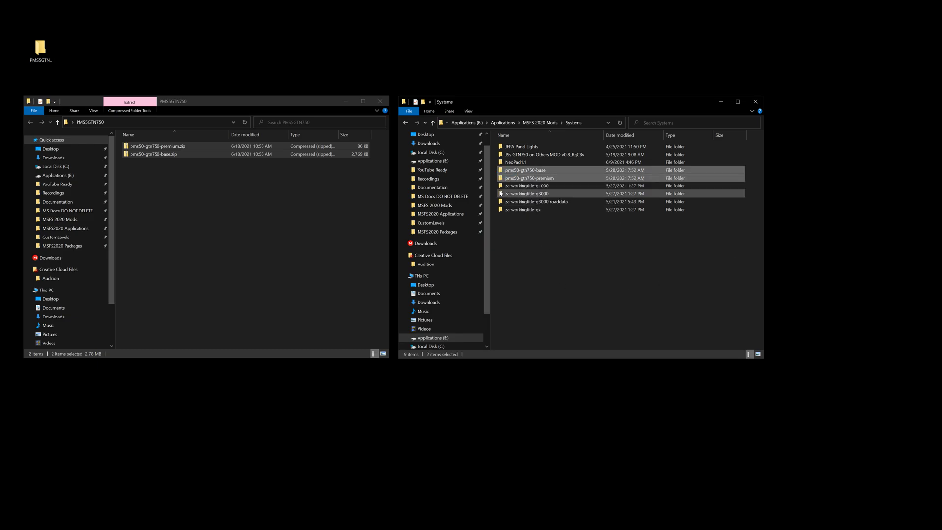
- Extract the base and premium zip archives with 7-Zip, each into its own folder
left_click(192, 211)
left_click_drag(167, 172, 128, 144)
right_click(128, 145)
mouse_move(157, 178)
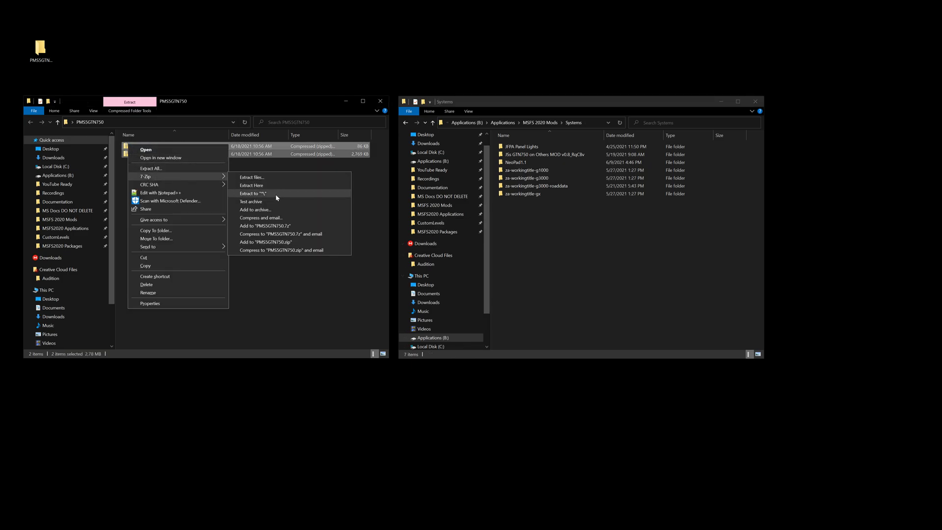
left_click(262, 194)
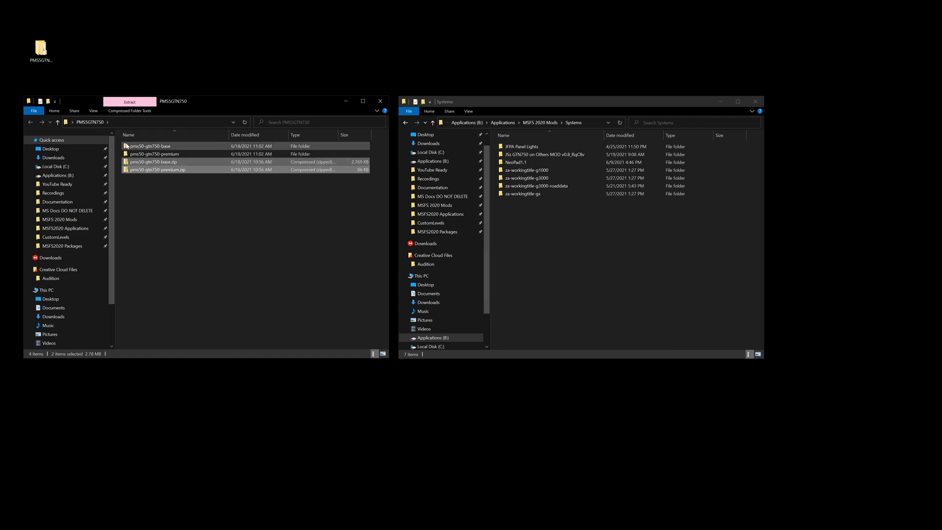
- Delete the pms50-gtn750-base and pms50-gtn750-premium zip files, keeping the extracted folders
left_click(184, 190)
left_click_drag(184, 189, 142, 163)
right_click(141, 163)
left_click(159, 308)
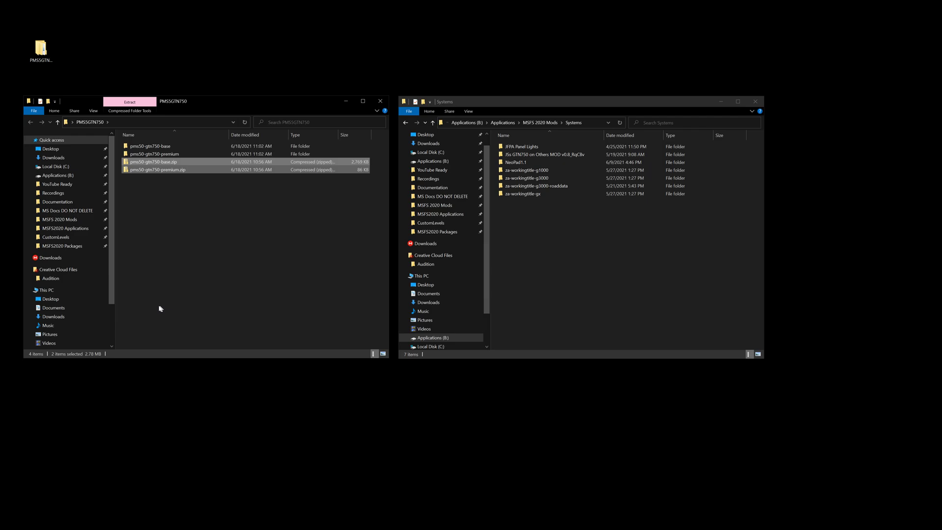
- Check the contents of the extracted pms50-gtn750-base folder and return to its parent folder
double_click(142, 150)
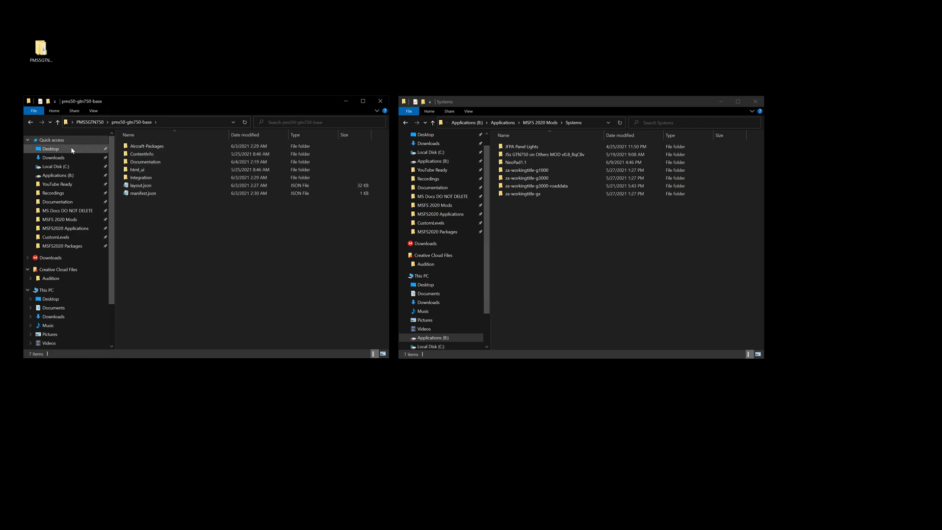
key("alt+Left")
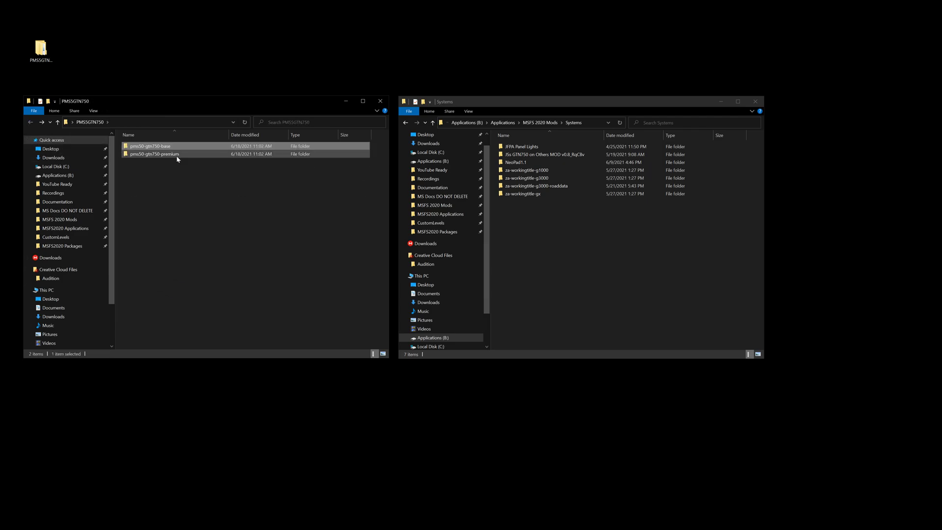
- Check the contents of the extracted pms50-gtn750-premium folder and compare them with the za-workingtitle-g3000 folder in Systems
double_click(177, 156)
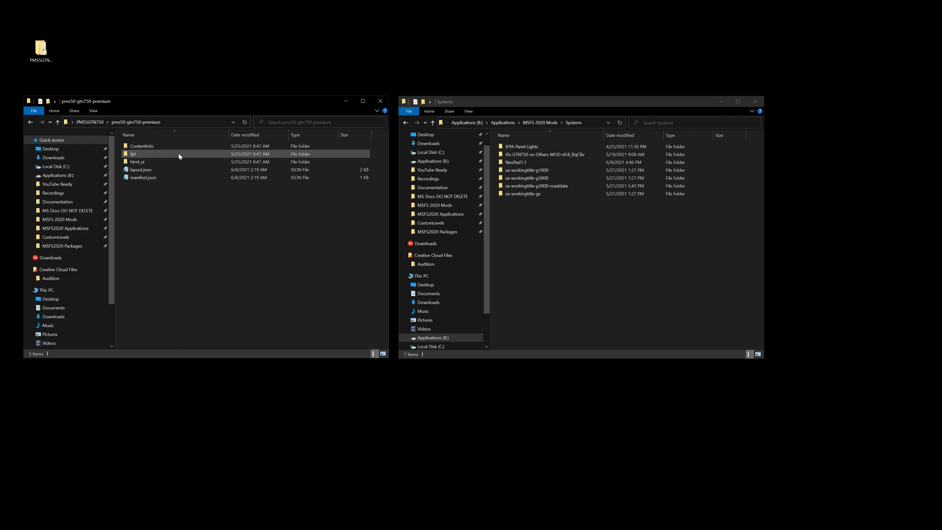
left_click(30, 123)
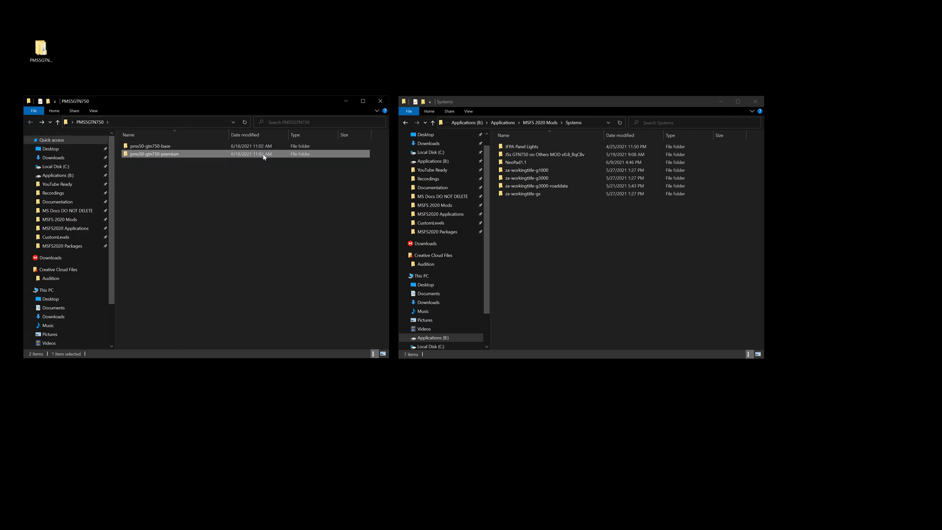
double_click(545, 179)
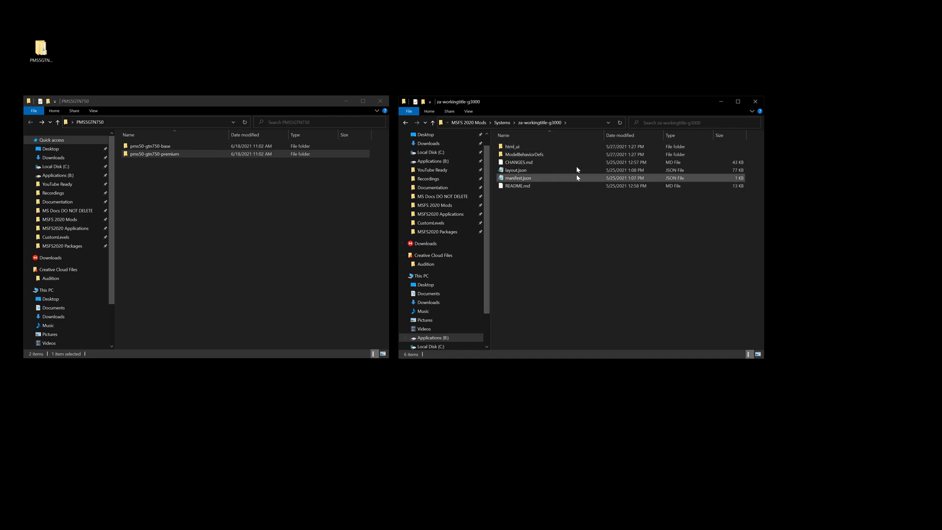
left_click(412, 127)
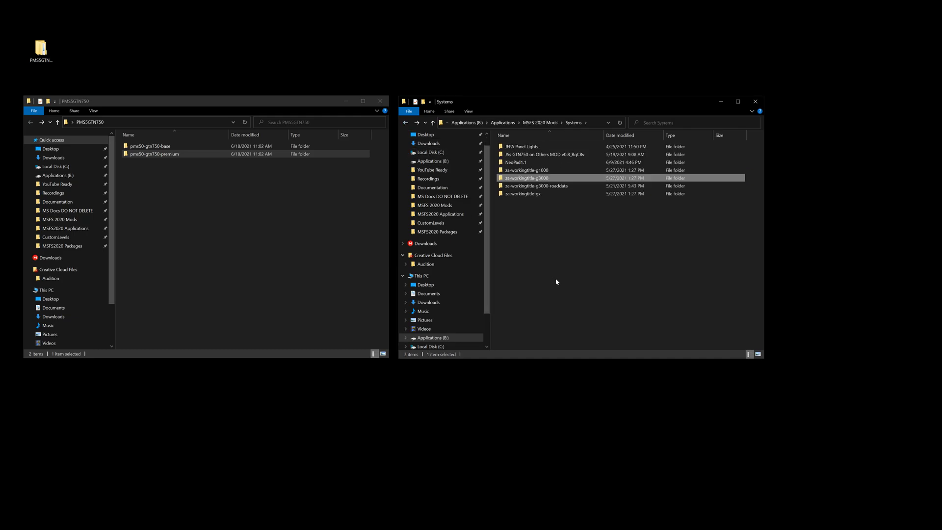
double_click(522, 178)
left_click(406, 122)
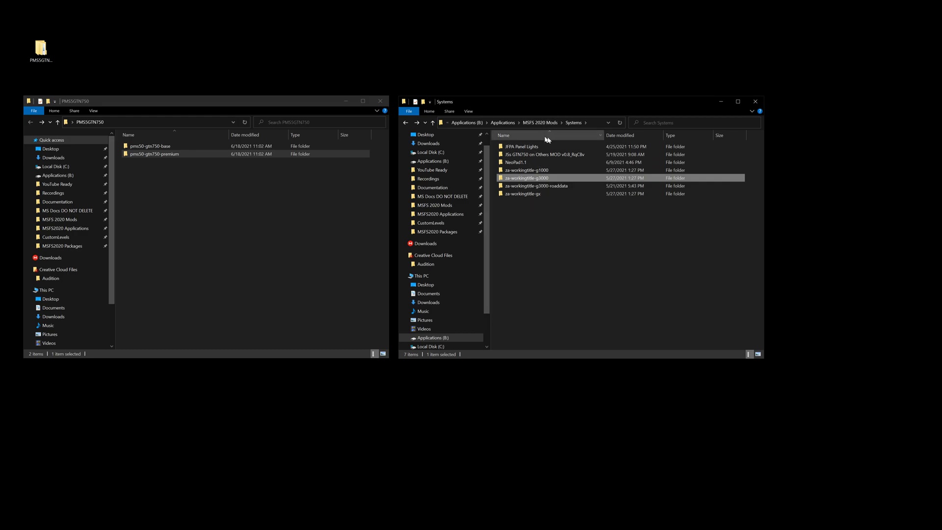
double_click(550, 180)
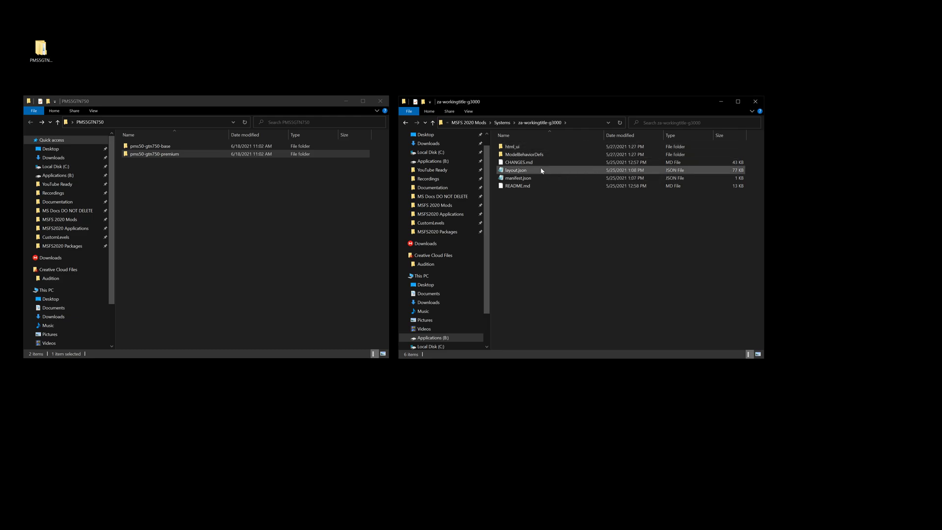
left_click(540, 123)
left_click(405, 122)
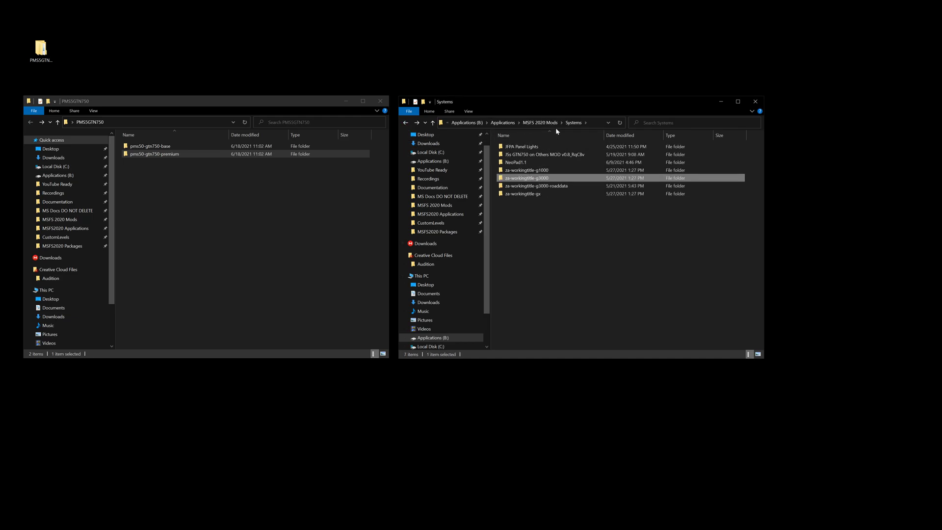
double_click(531, 178)
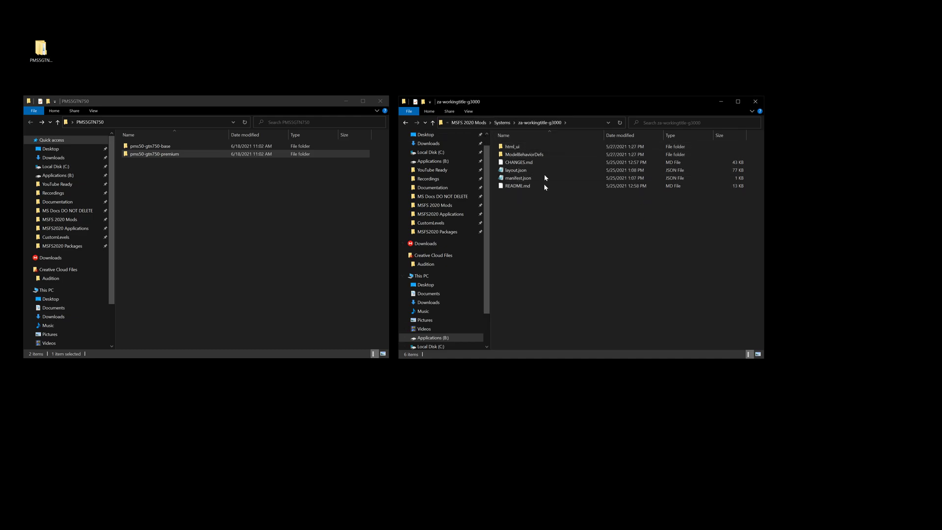
left_click(406, 123)
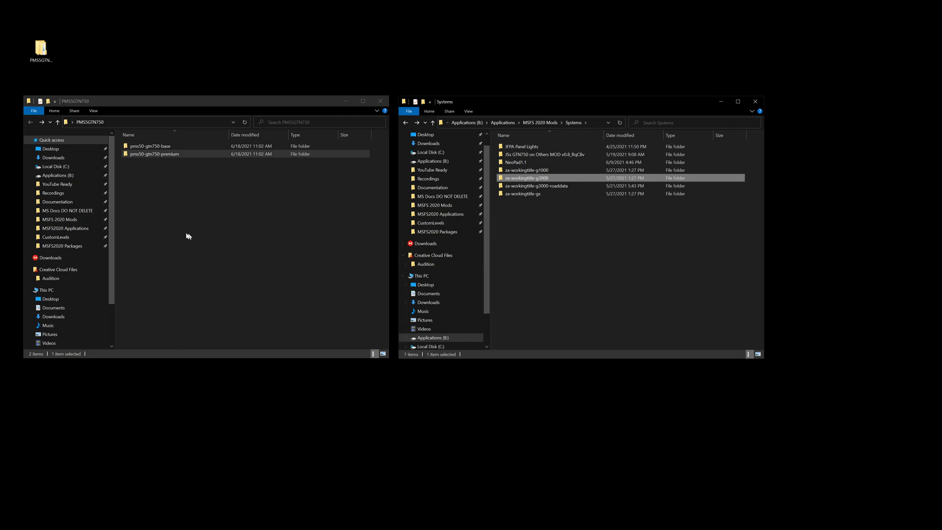
- Copy the pms50-gtn750-base and pms50-gtn750-premium folders from PMS50GTN750 into the Systems mod folder
left_click_drag(186, 171, 158, 147)
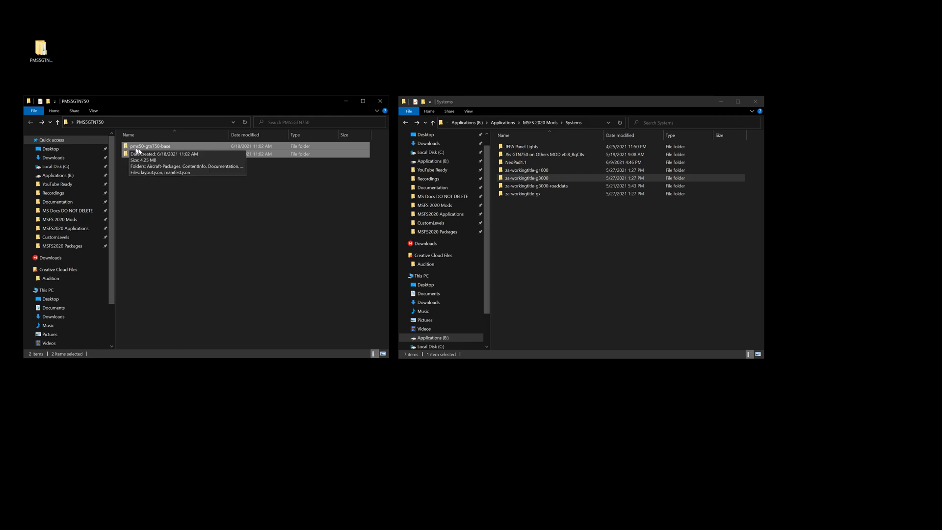
left_click(152, 196)
left_click(146, 146)
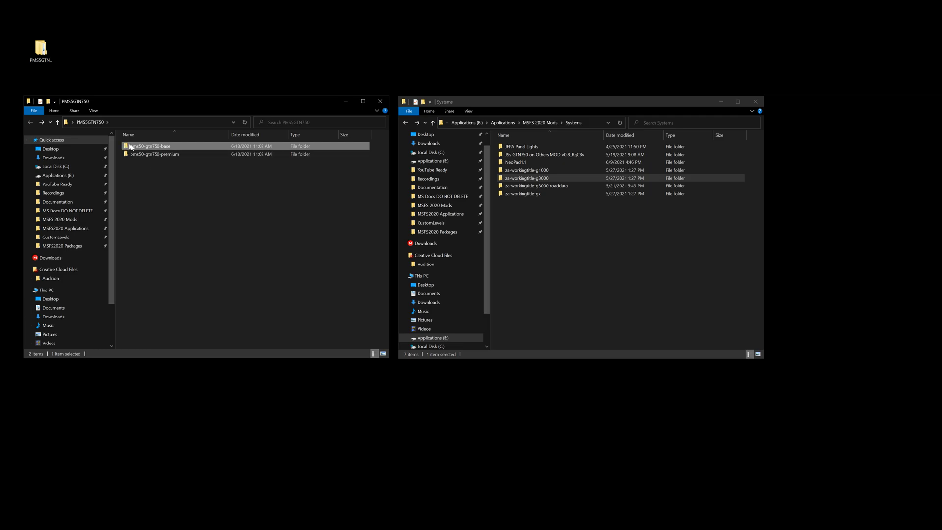
left_click_drag(156, 167, 615, 302)
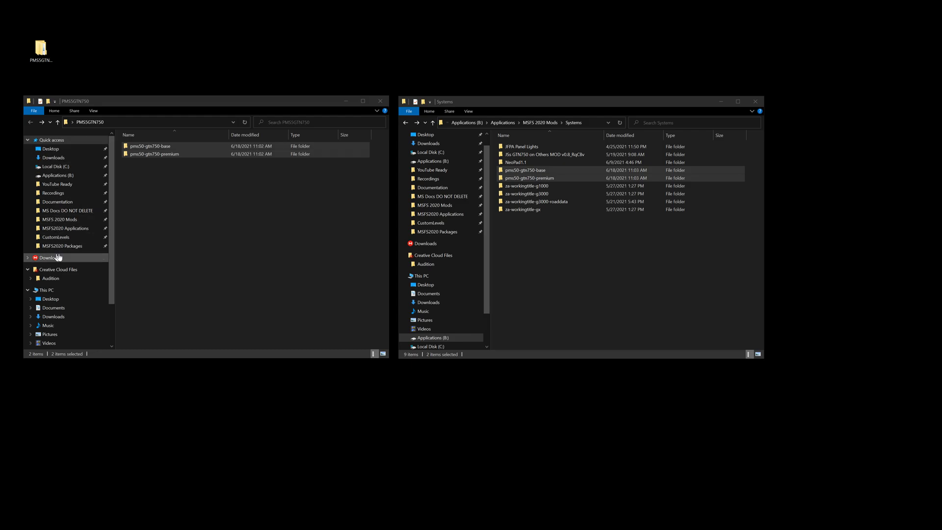
- Launch MSFS Community Downloader-0.7.0.exe from the Community Downloader folder in MSFS2020 Applications and look over its package list
left_click(62, 228)
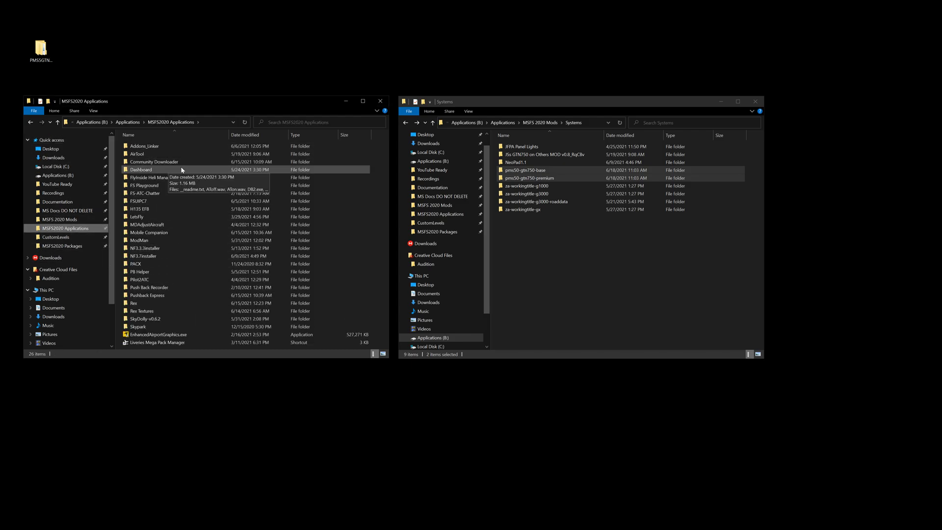
double_click(156, 163)
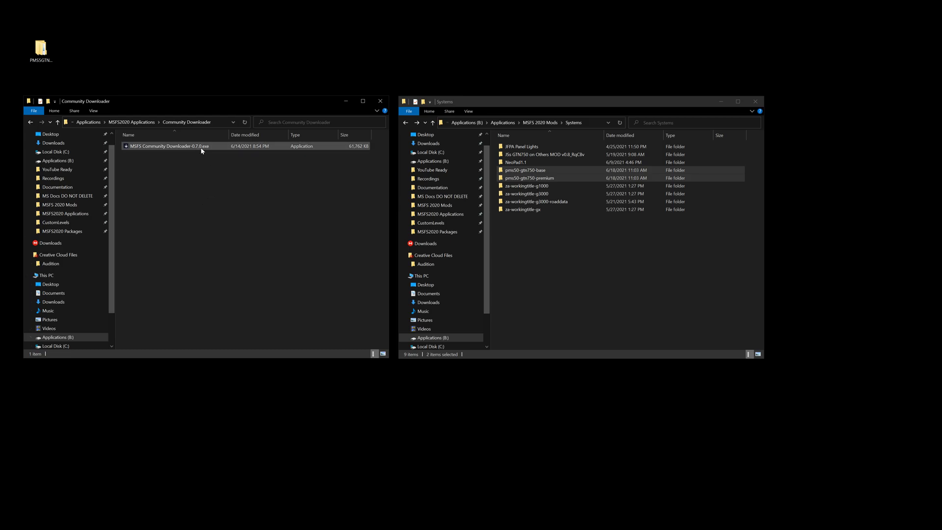
double_click(200, 150)
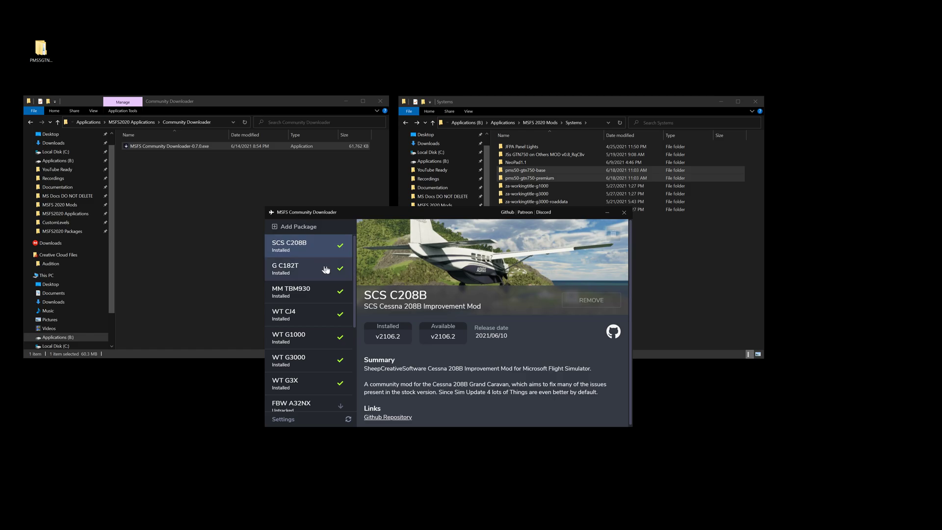
scroll(315, 338, "down", 2)
scroll(315, 338, "up", 2)
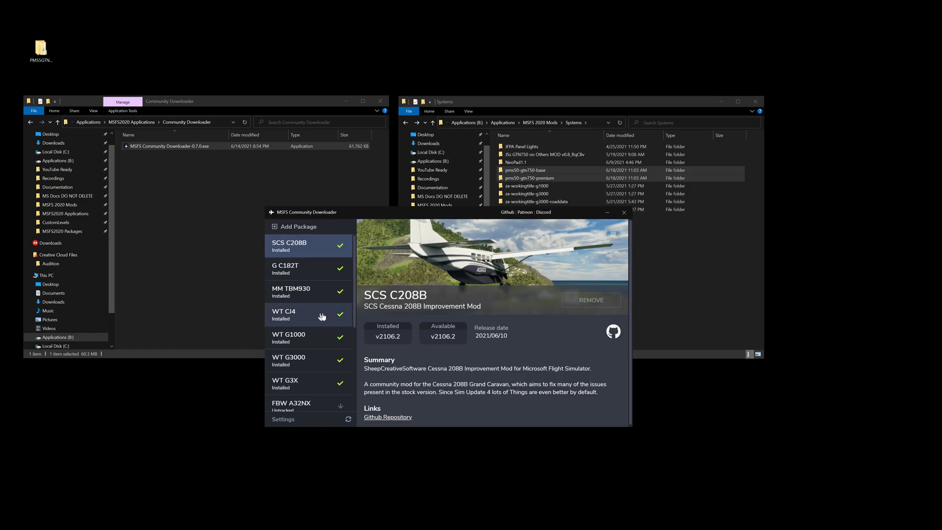
- Remove the WT CJ4 package in MSFS Community Downloader and install it again
left_click(320, 317)
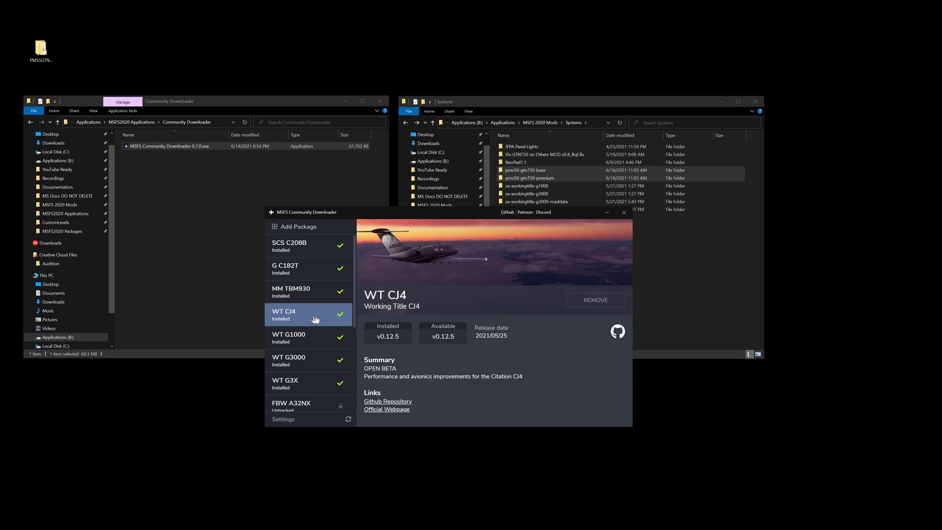
left_click(585, 301)
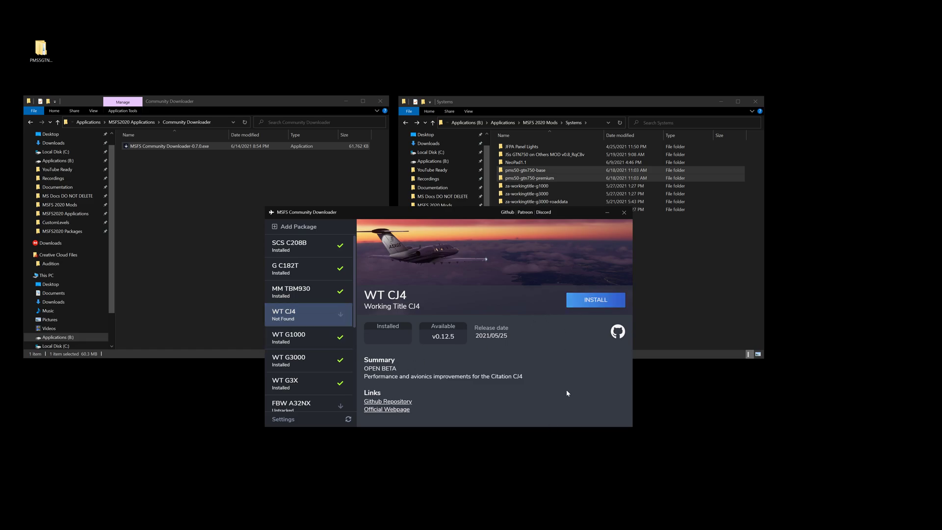
left_click(595, 301)
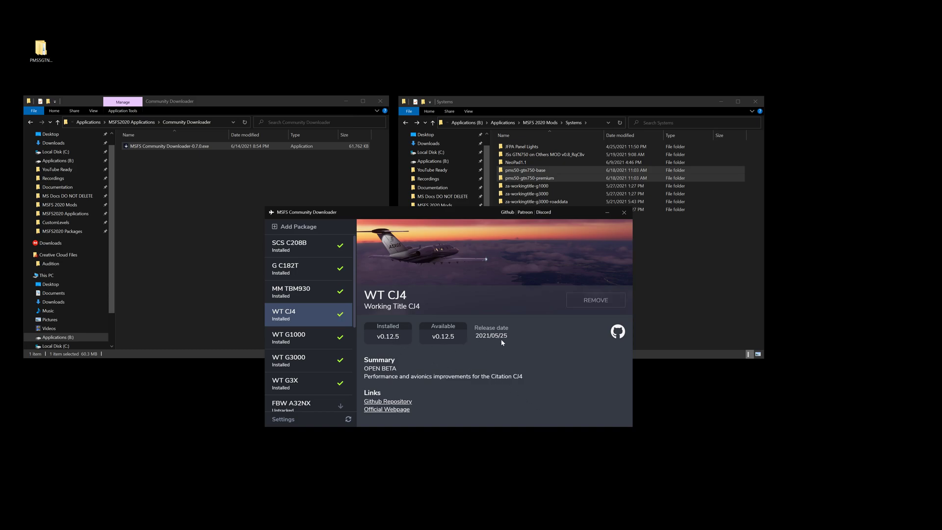
- Review the WT G1000, WT G3000 and PMS50 GNS530 package details, comparing the installed and available versions
left_click(314, 346)
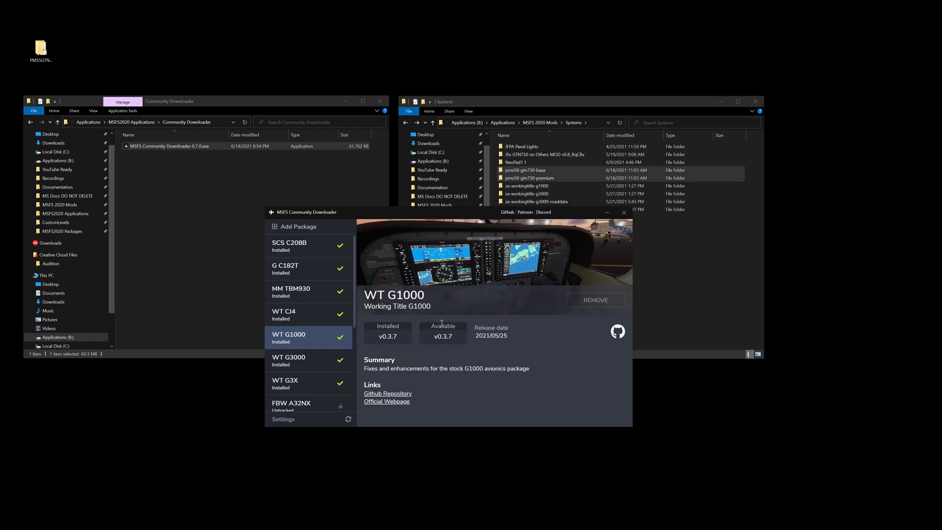
left_click(312, 367)
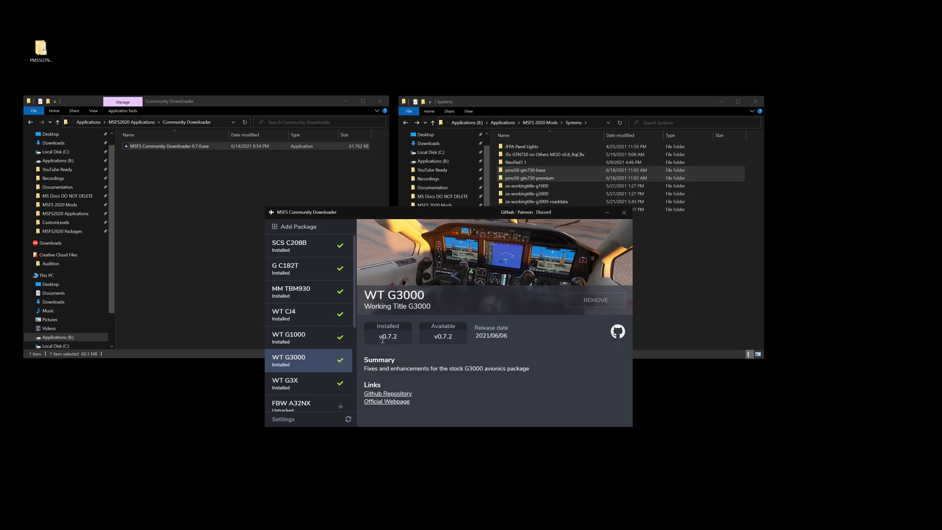
left_click_drag(404, 338, 381, 342)
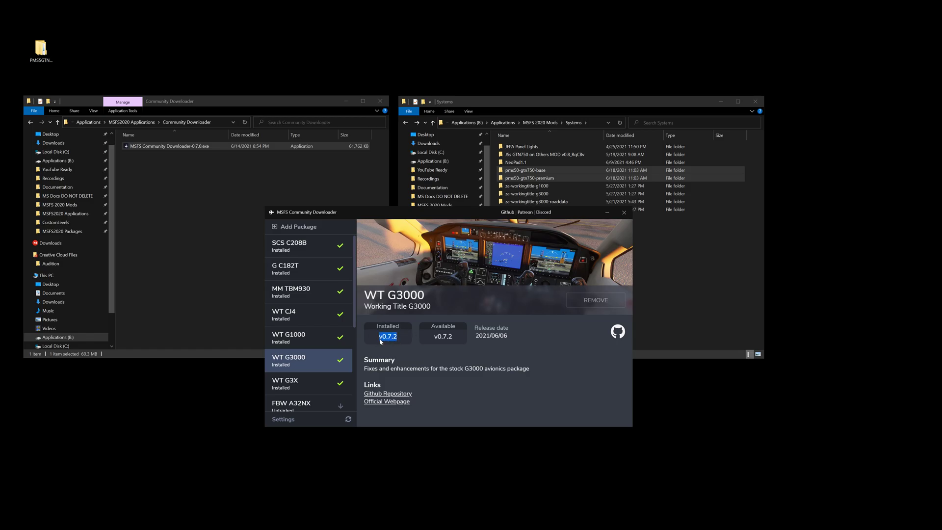
left_click(456, 339)
left_click_drag(430, 339, 452, 338)
scroll(320, 311, "down", 5)
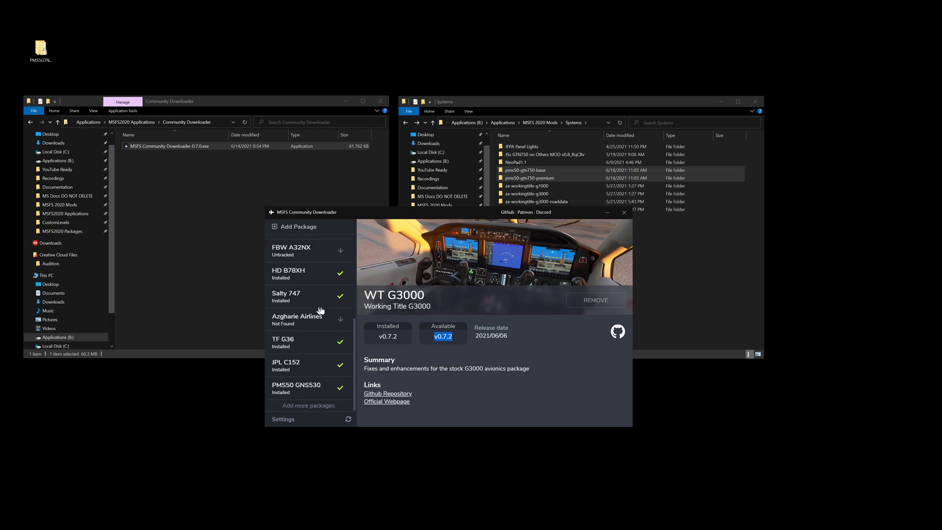
left_click(302, 392)
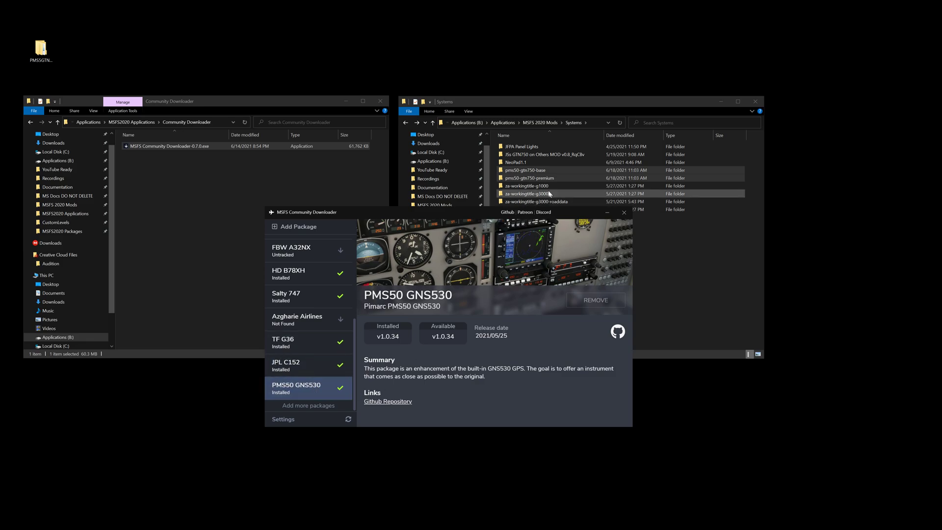
- Switch to MSFS Addons Linker, refresh the addons list, enable the pms50-gtn750-premium addon, and close the Addons Linker and Systems windows
left_click_drag(462, 211, 700, 260)
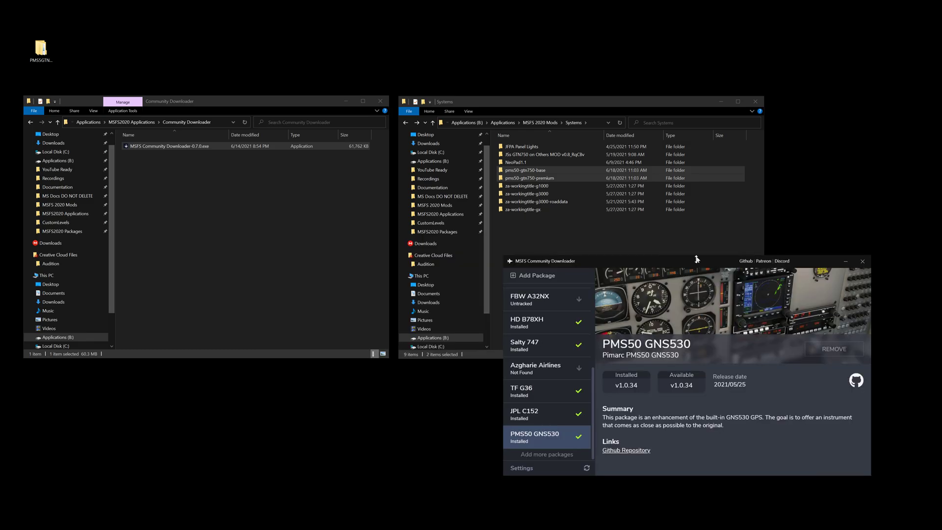
left_click(585, 229)
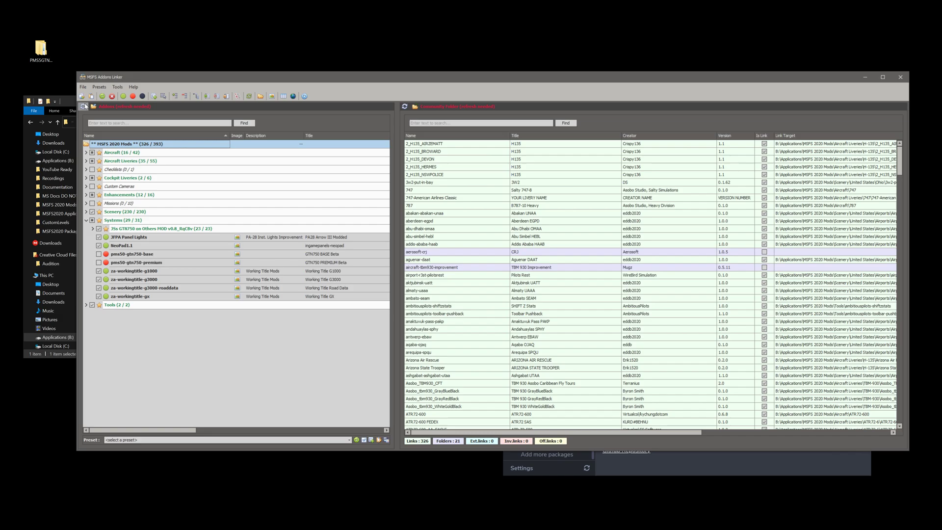
left_click(84, 106)
left_click(98, 263)
left_click(900, 77)
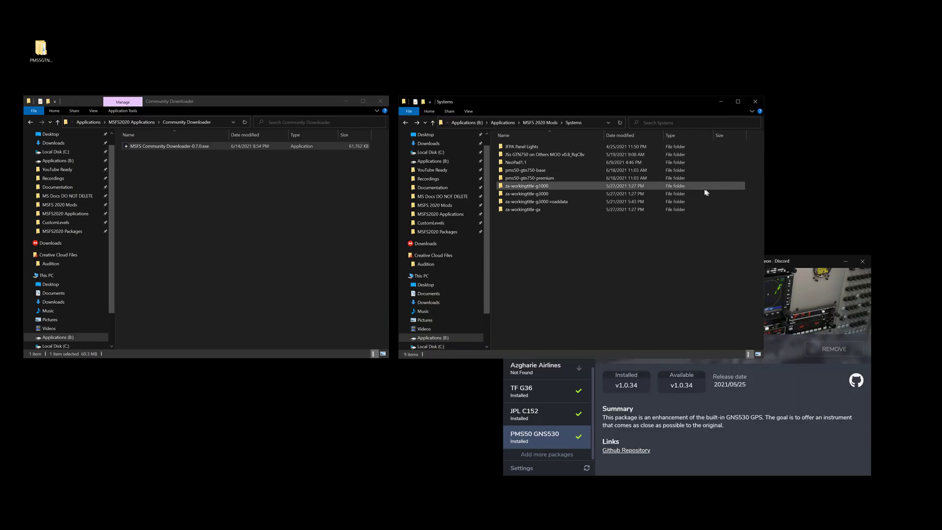
left_click(758, 106)
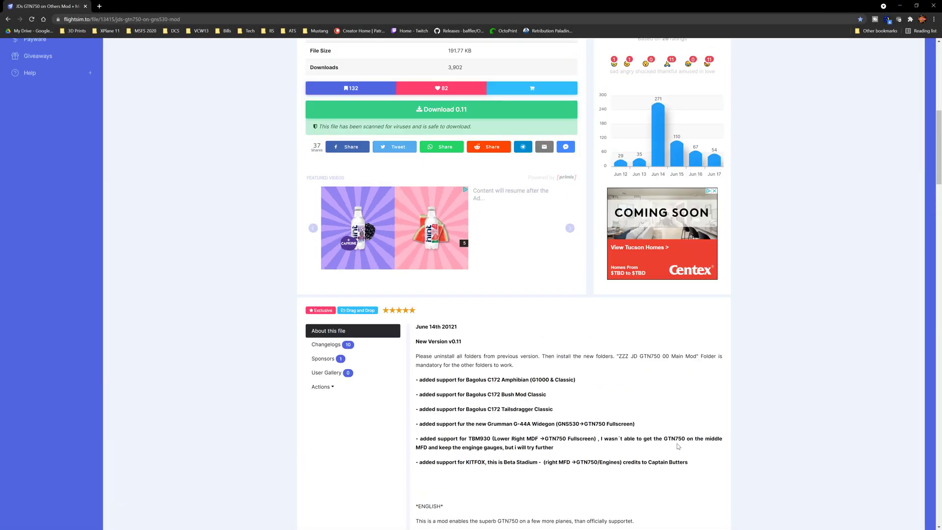
- Download version 0.11 of the JDs GTN750 on Others Mod from its Flightsim.to page in the browser
scroll(679, 446, "up", 5)
scroll(688, 434, "up", 4)
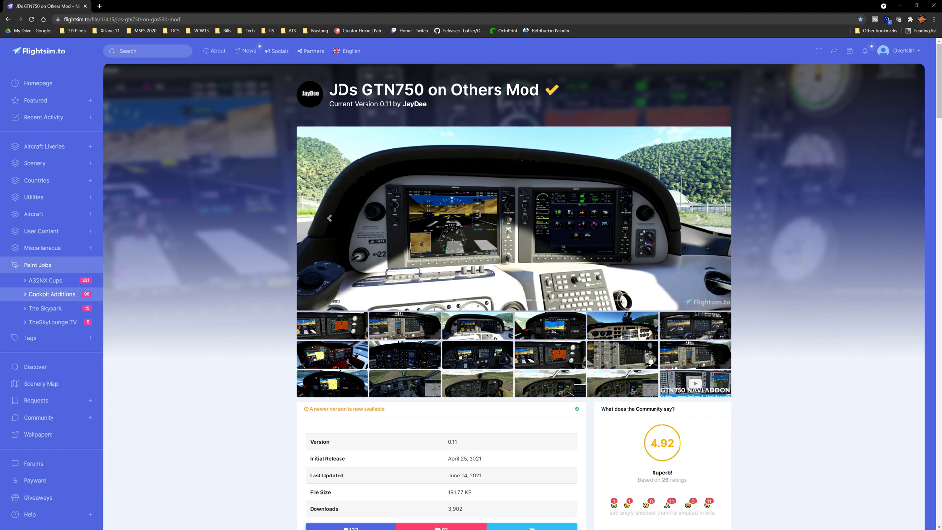
left_click_drag(330, 90, 549, 96)
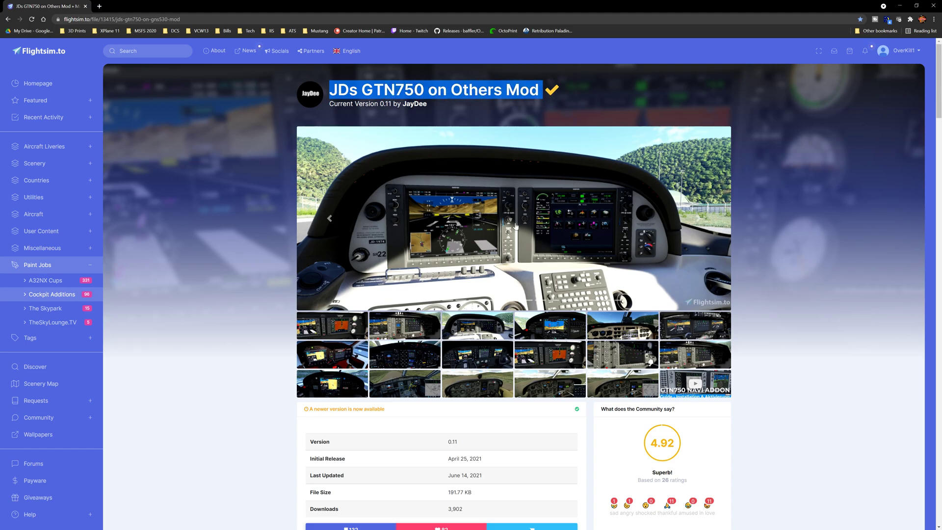
scroll(495, 260, "down", 6)
left_click(464, 265)
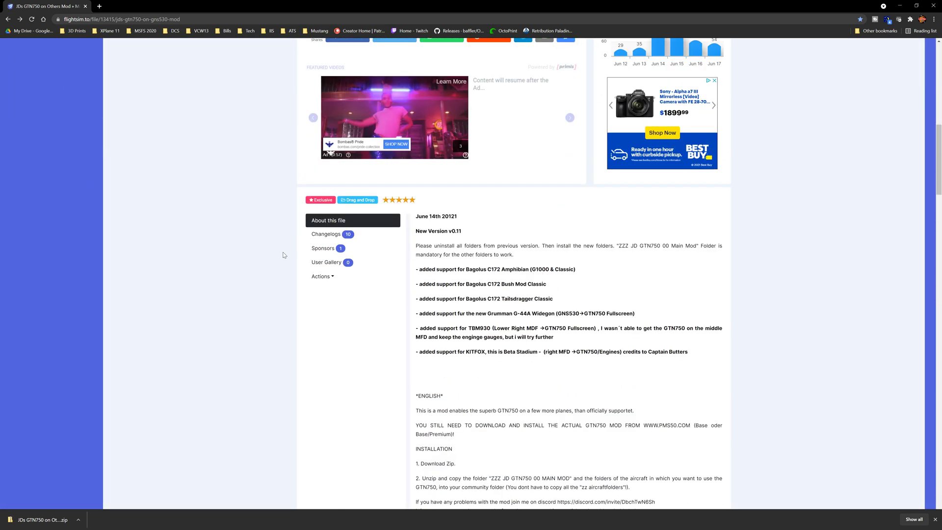
scroll(279, 251, "down", 5)
scroll(279, 251, "up", 2)
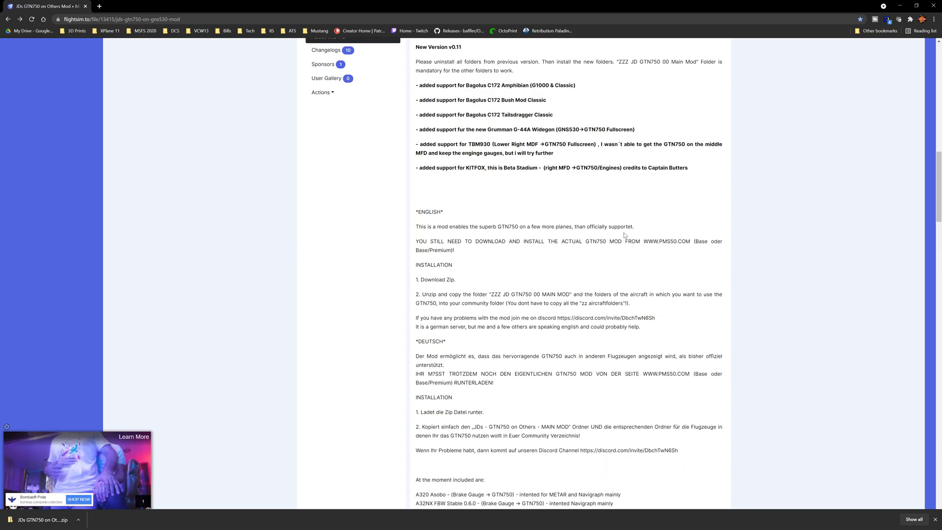
left_click_drag(640, 225, 580, 229)
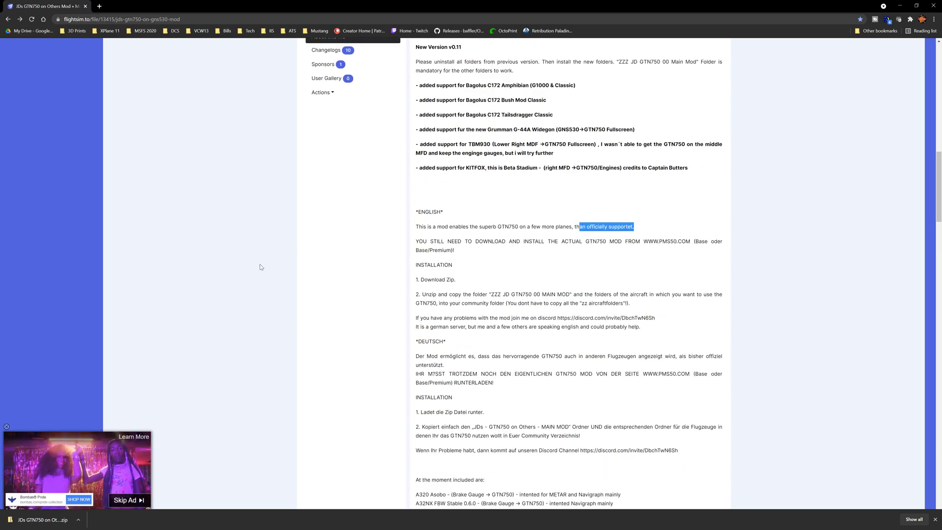
left_click(309, 227)
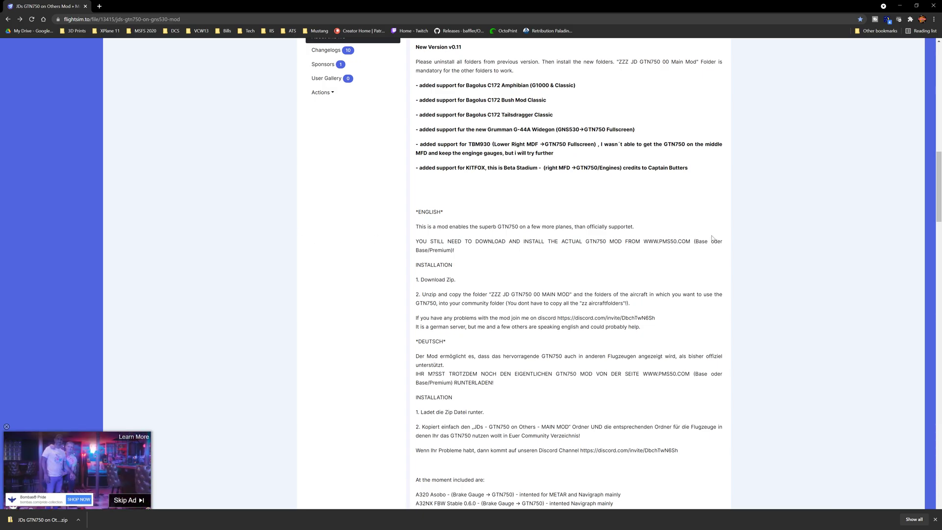
left_click_drag(653, 242, 666, 241)
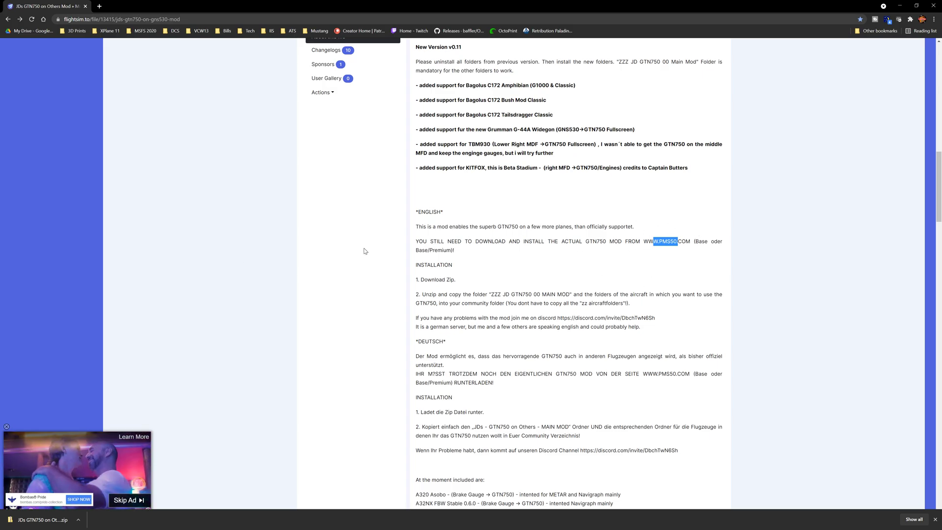
- Review the mod's list of included aircraft, its version 0.11 notes and the installation instructions for the main mod and aircraft folders
scroll(365, 251, "down", 6)
scroll(364, 251, "down", 1)
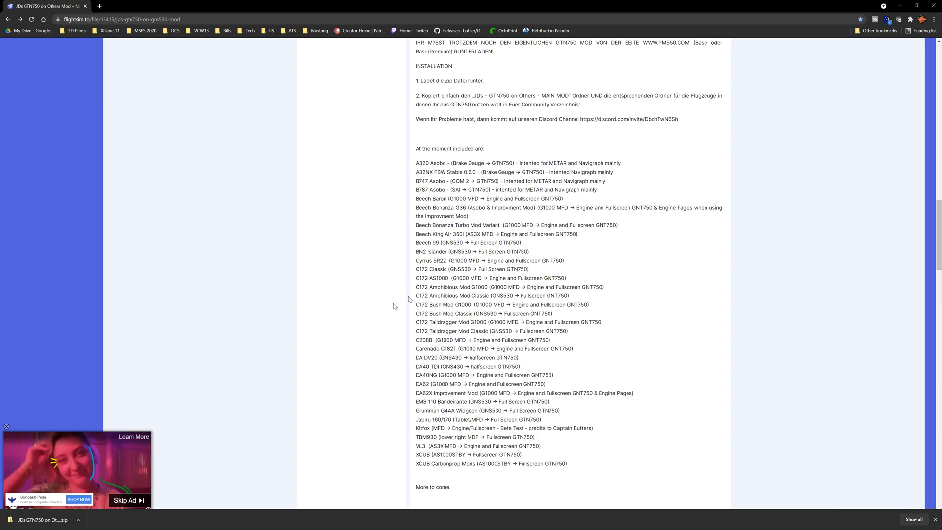
scroll(529, 394, "up", 20)
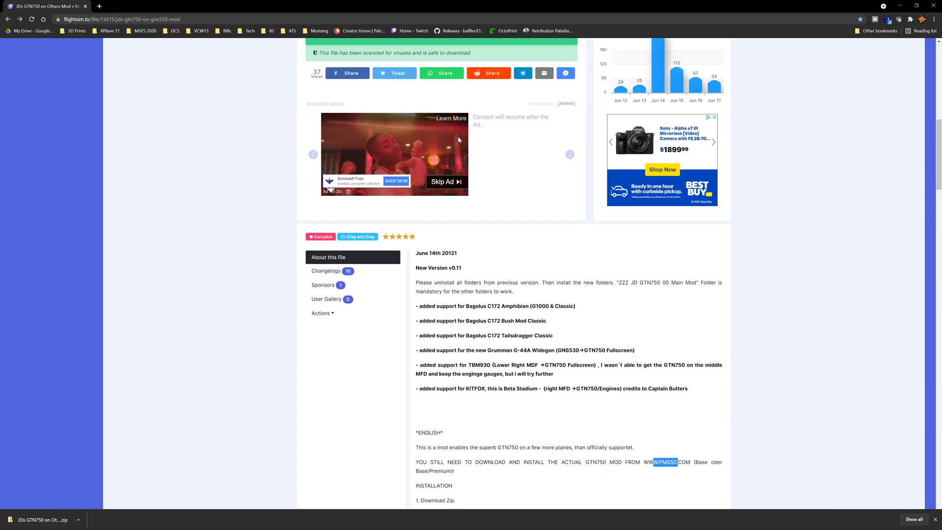
scroll(343, 74, "up", 5)
scroll(370, 250, "down", 20)
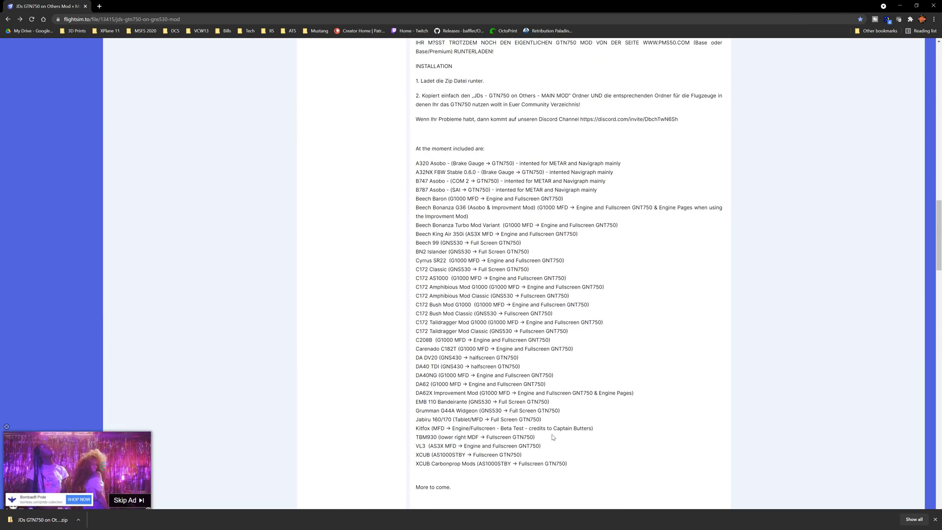
scroll(636, 448, "up", 7)
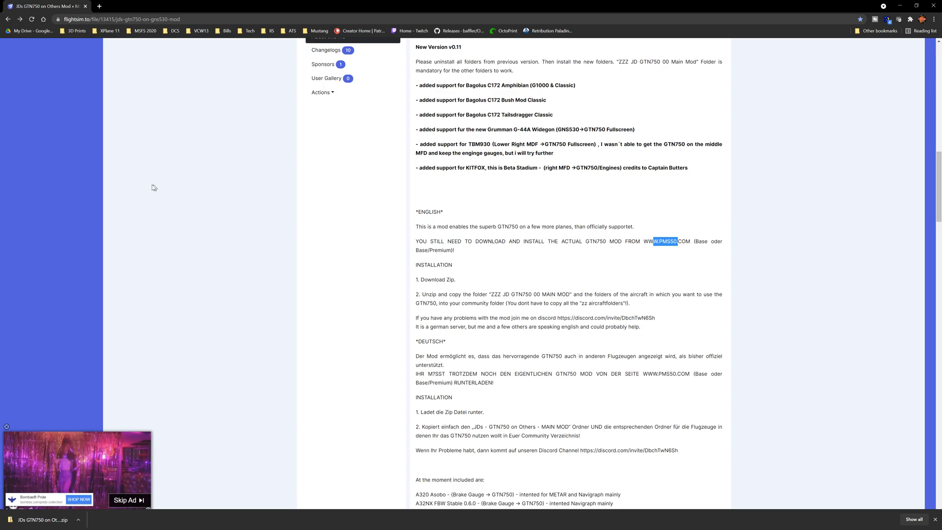
scroll(393, 369, "down", 3)
scroll(393, 369, "down", 1)
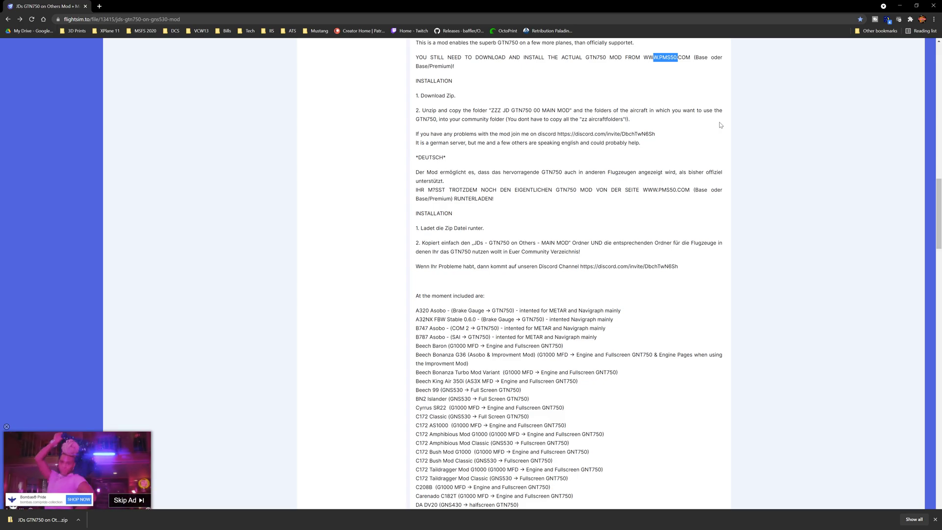
left_click(771, 159)
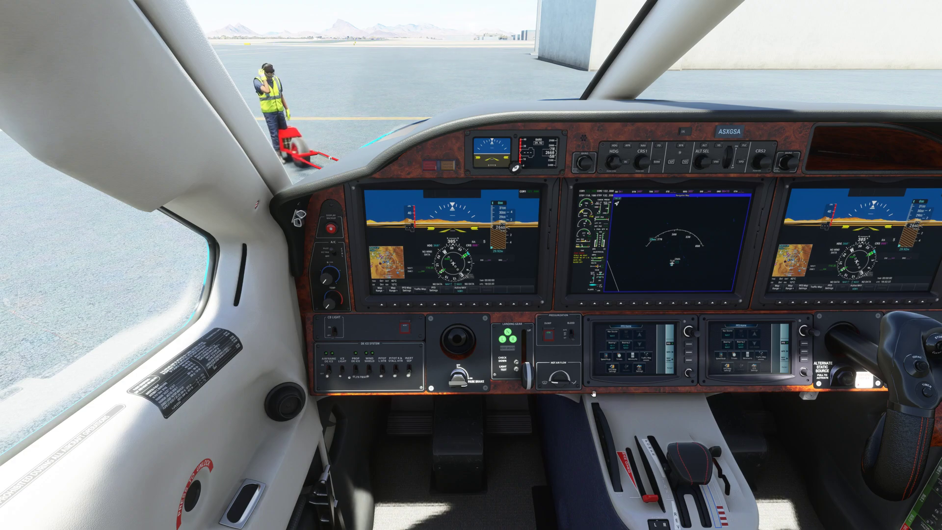
- In Microsoft Flight Simulator, inspect the Flight Plan page and its options on the touch controller's MFD mode, and return to MFD Home
key("alt+1")
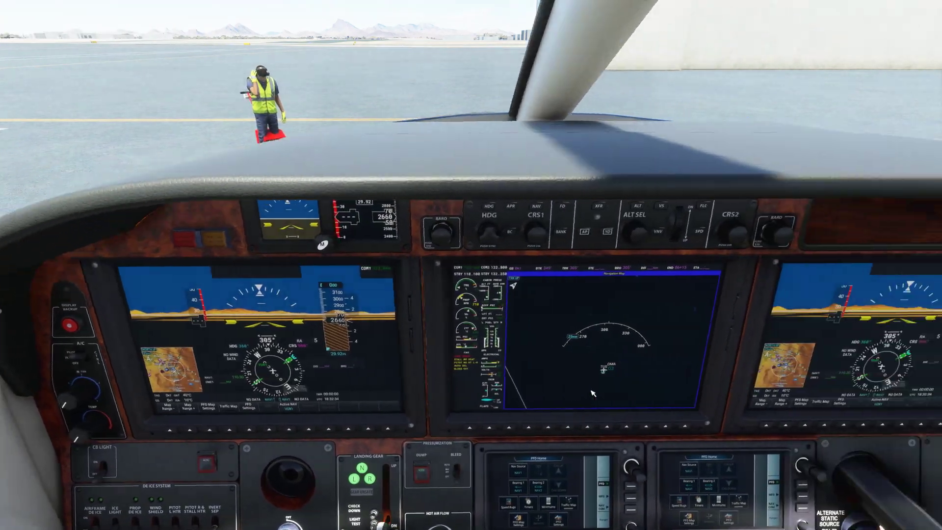
key("alt+2")
key("alt+3")
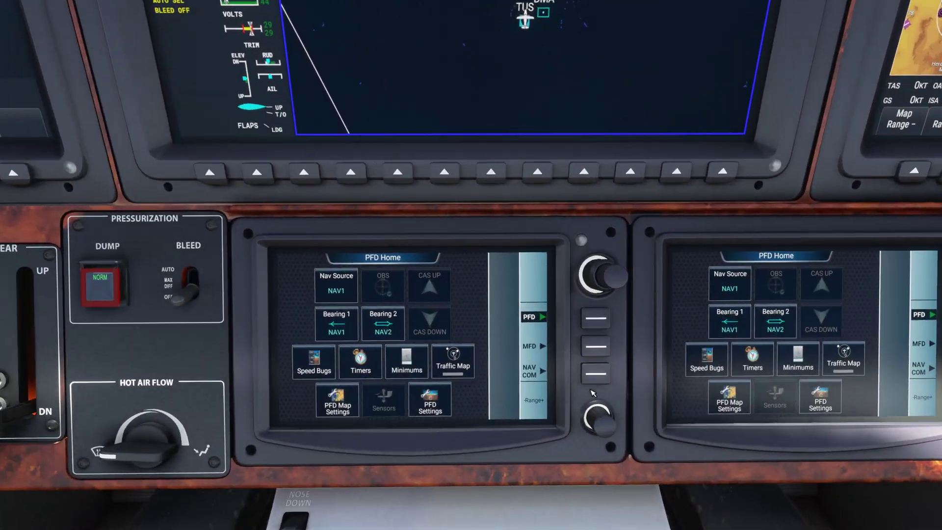
left_click(595, 353)
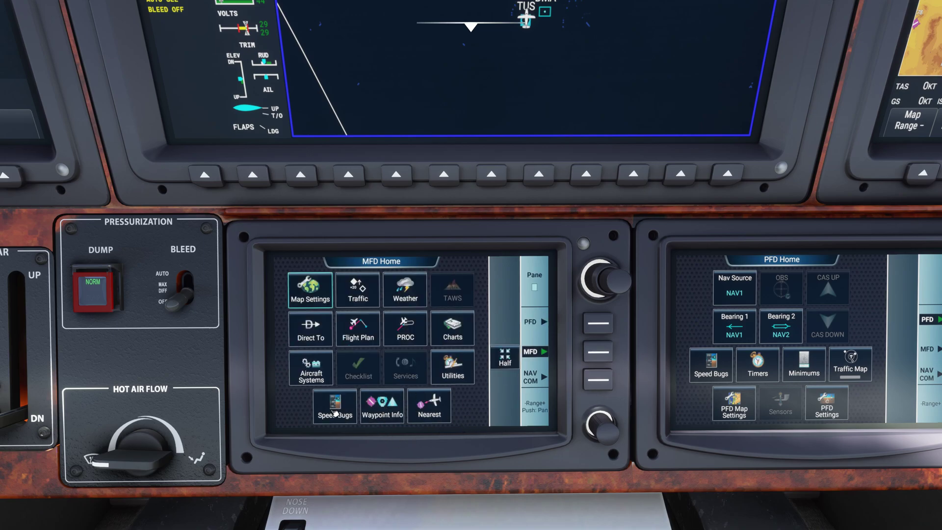
left_click(363, 335)
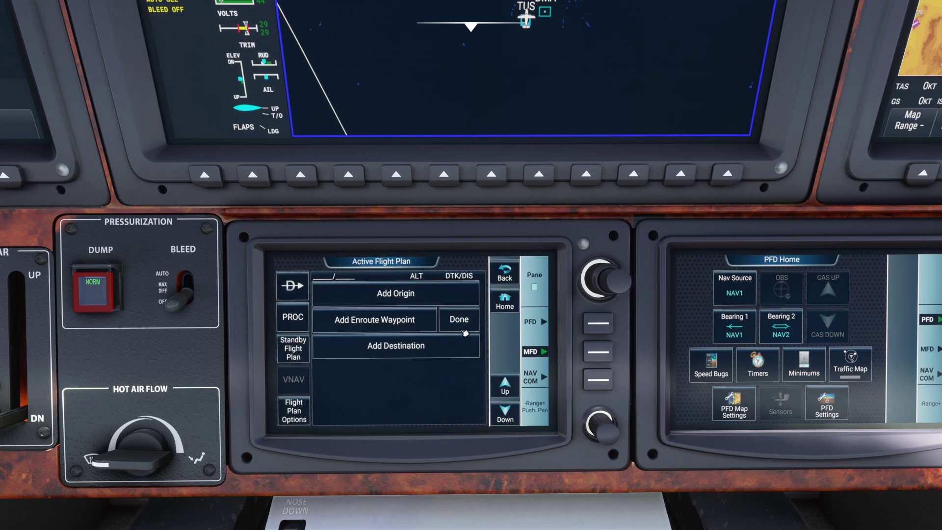
left_click(297, 413)
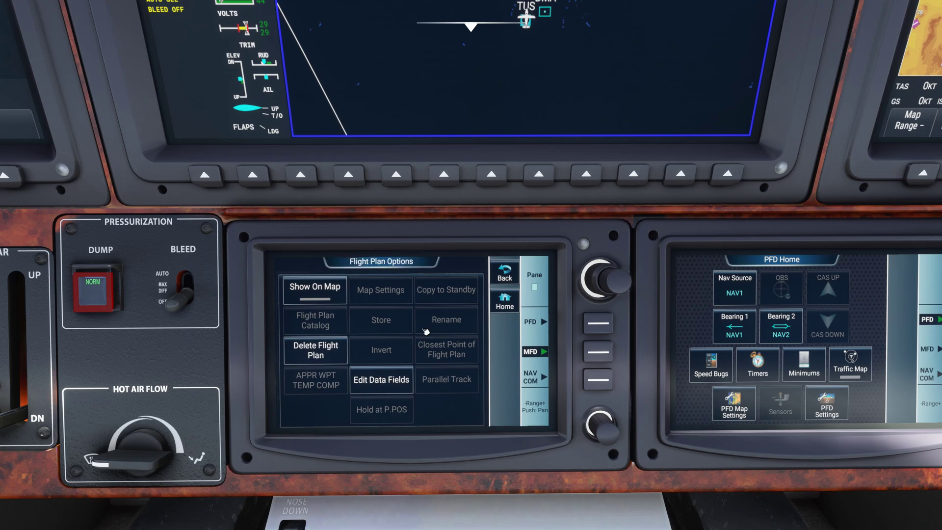
left_click(514, 281)
left_click(514, 281)
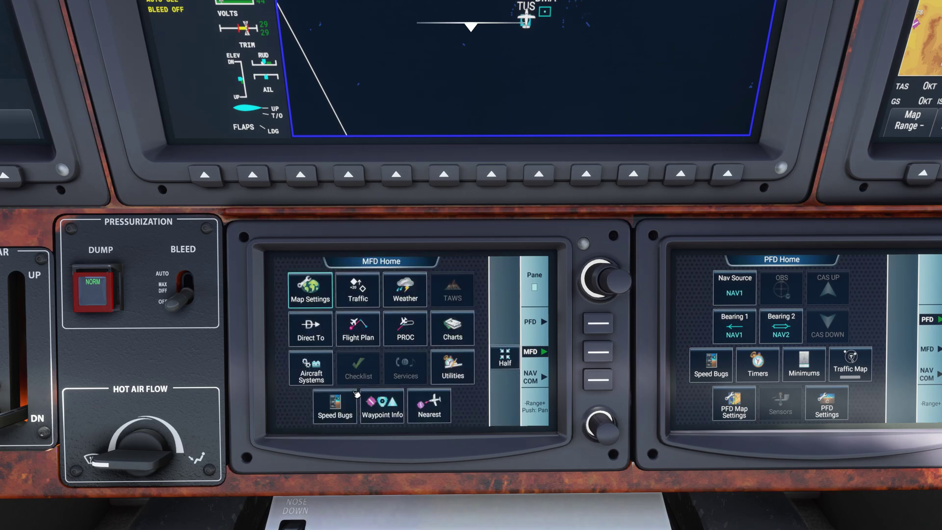
- Check the Charts and Waypoint Info pages from MFD Home, and adjust the navigation map's range
left_click(465, 336)
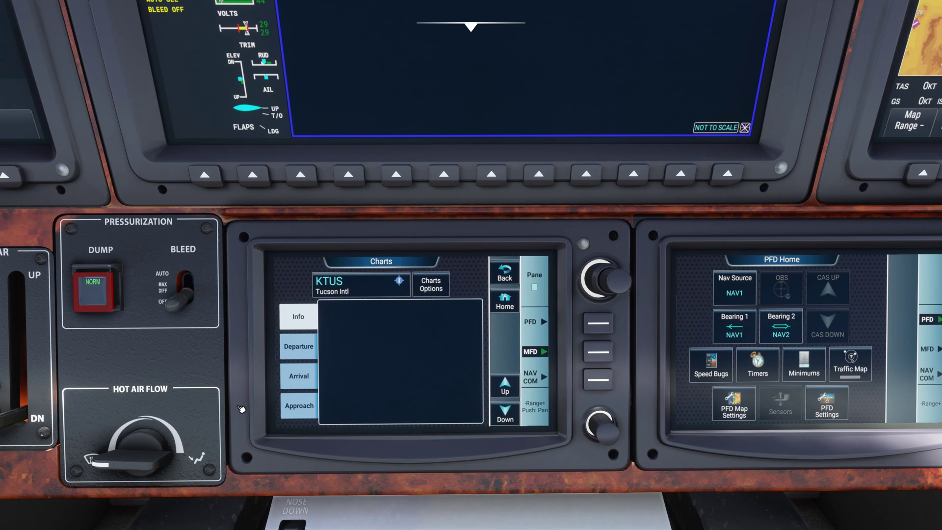
left_click(514, 277)
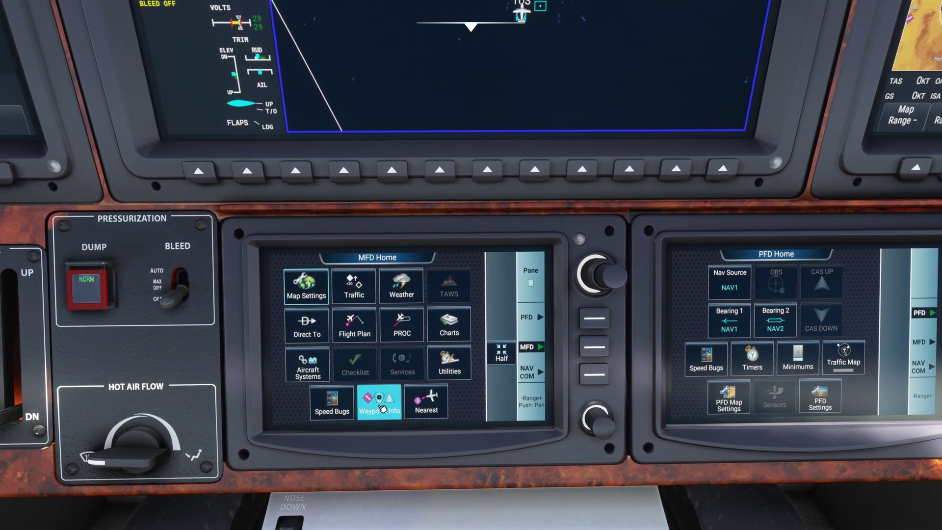
left_click(383, 409)
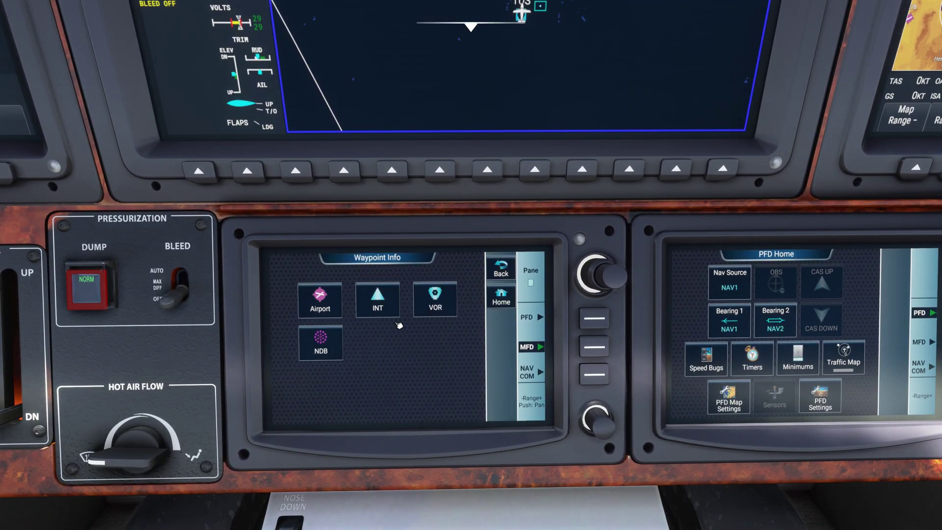
left_click(502, 280)
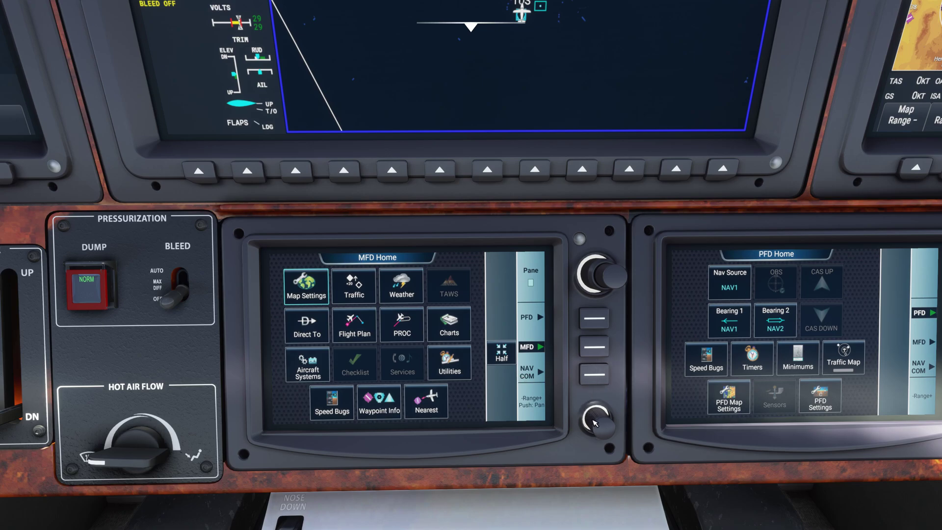
scroll(598, 429, "down", 1)
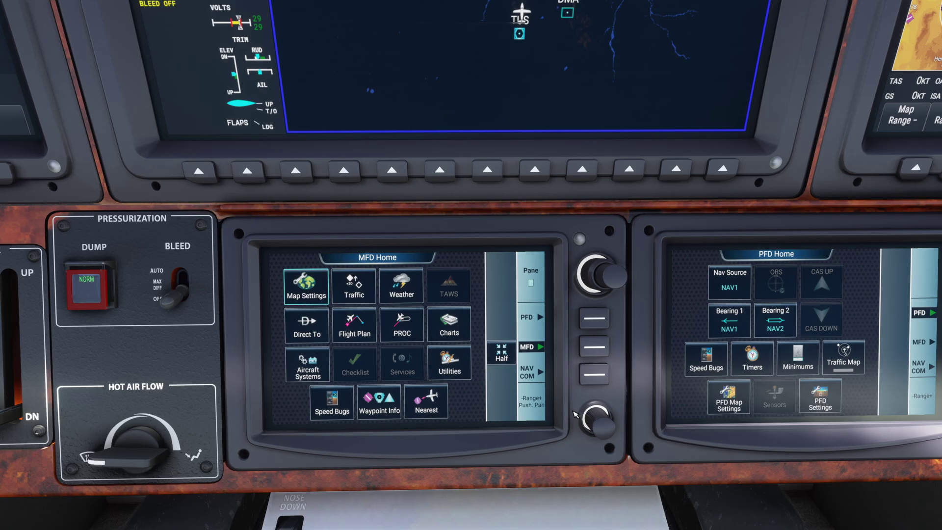
key("ctrl+space")
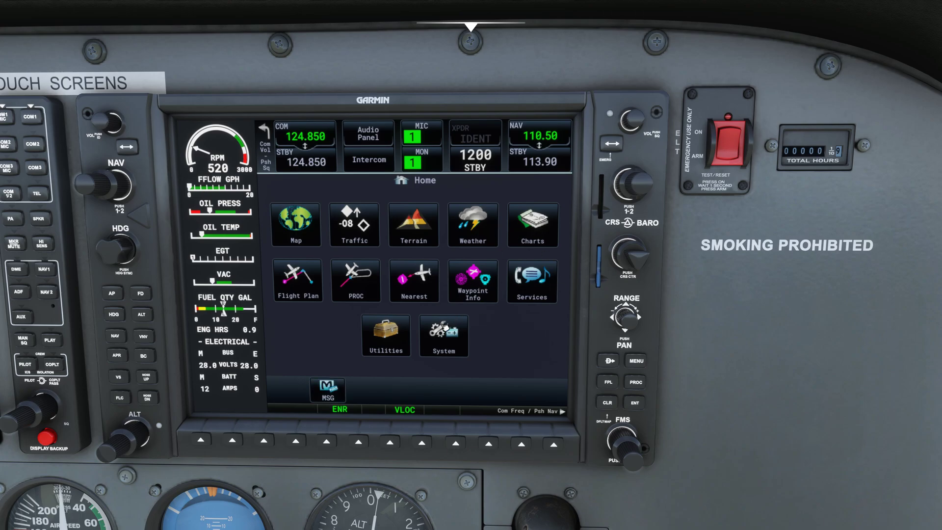
- Open the VCALC utility on the C172's GTN750, check the Messages page, and return to VCALC
left_click(389, 336)
left_click(312, 245)
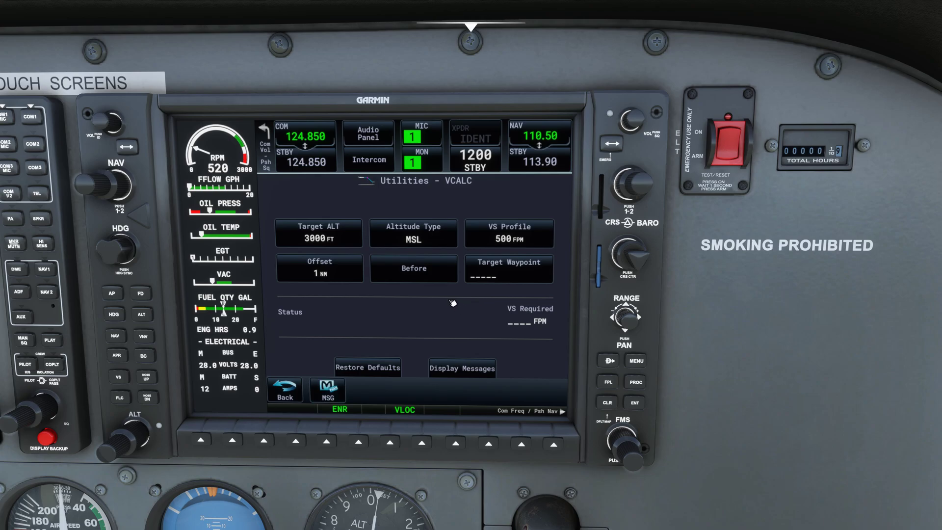
left_click(328, 389)
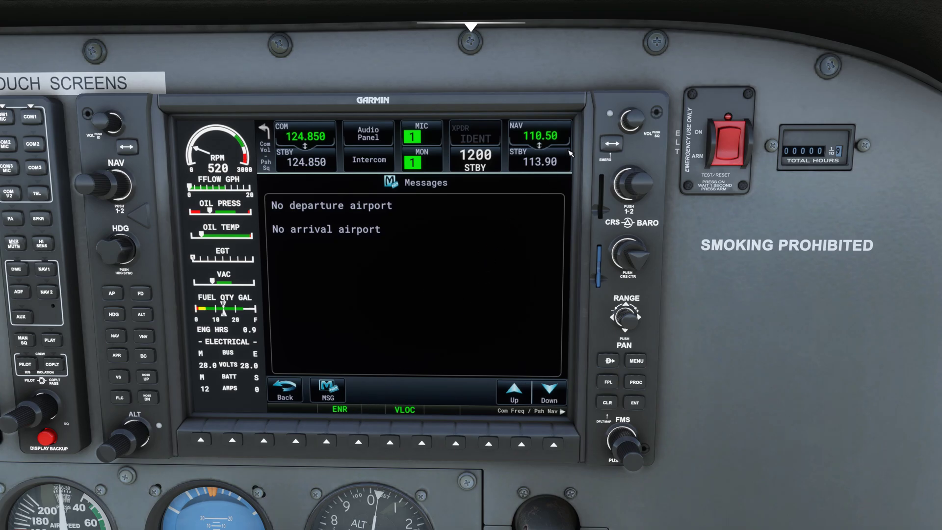
left_click(284, 395)
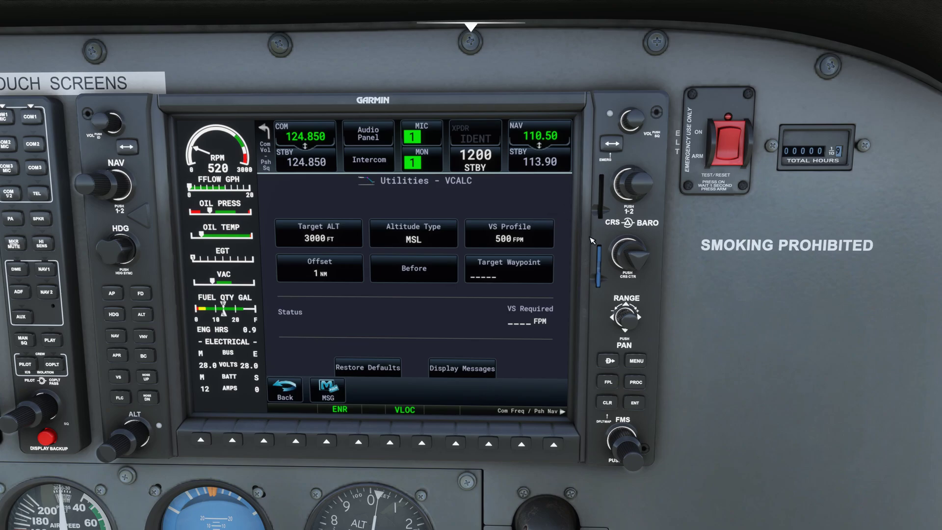
- Examine the C172's primary flight display and the whole instrument panel with the GTN750 in place of the MFD
key("shift+a")
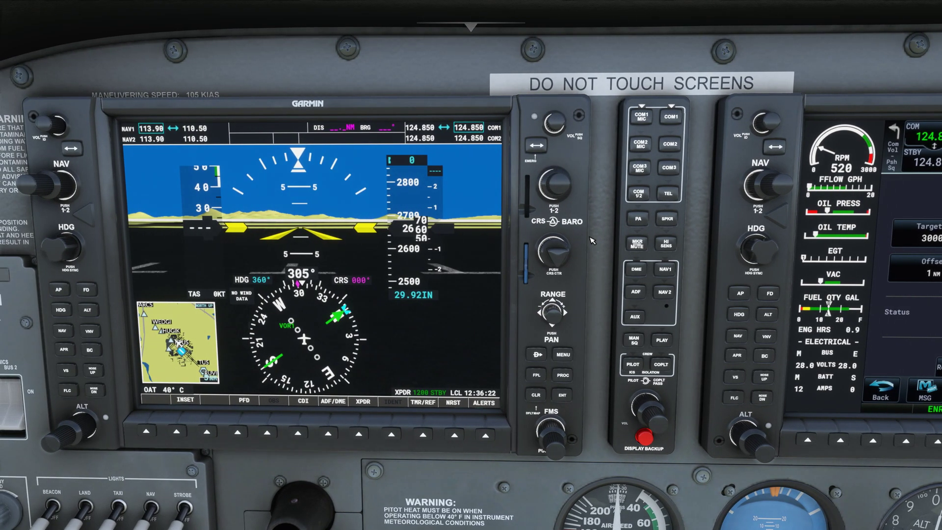
key("ctrl+space")
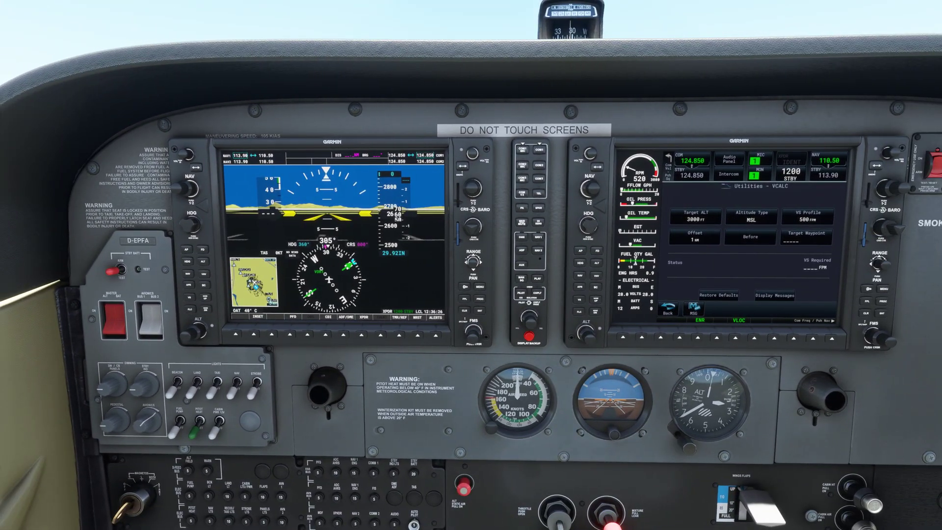
key("shift+a")
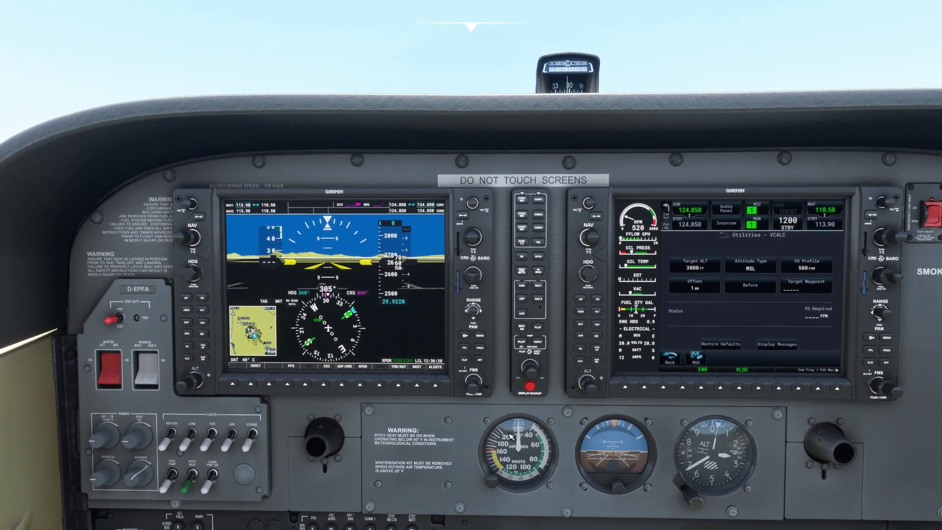